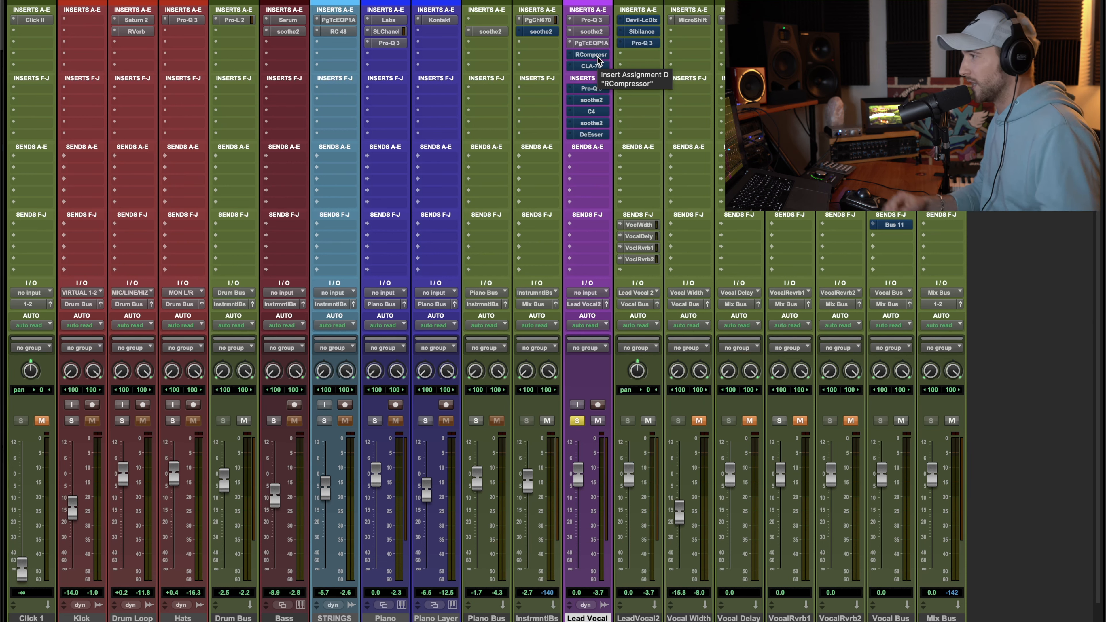
# Activate the RCompressor insert on the Lead Vocal track and select about two bars of its clip starting at 3|3.
pyautogui.keyDown('super'); pyautogui.click(597, 55); pyautogui.keyUp('super')
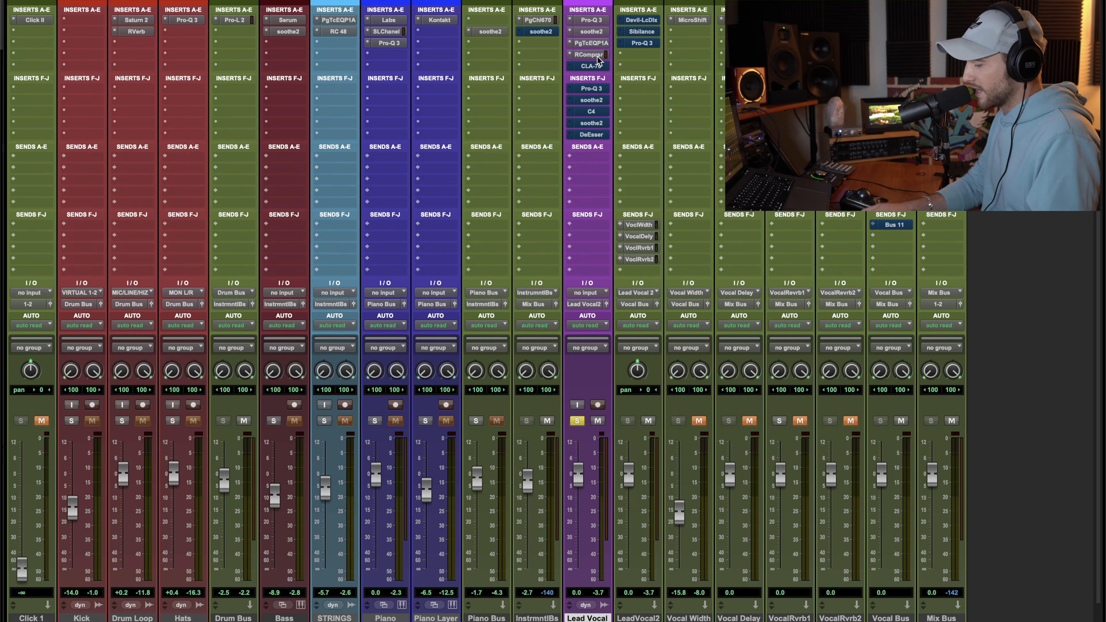
pyautogui.press('super+equal')
pyautogui.moveTo(533, 345); pyautogui.dragTo(695, 355)
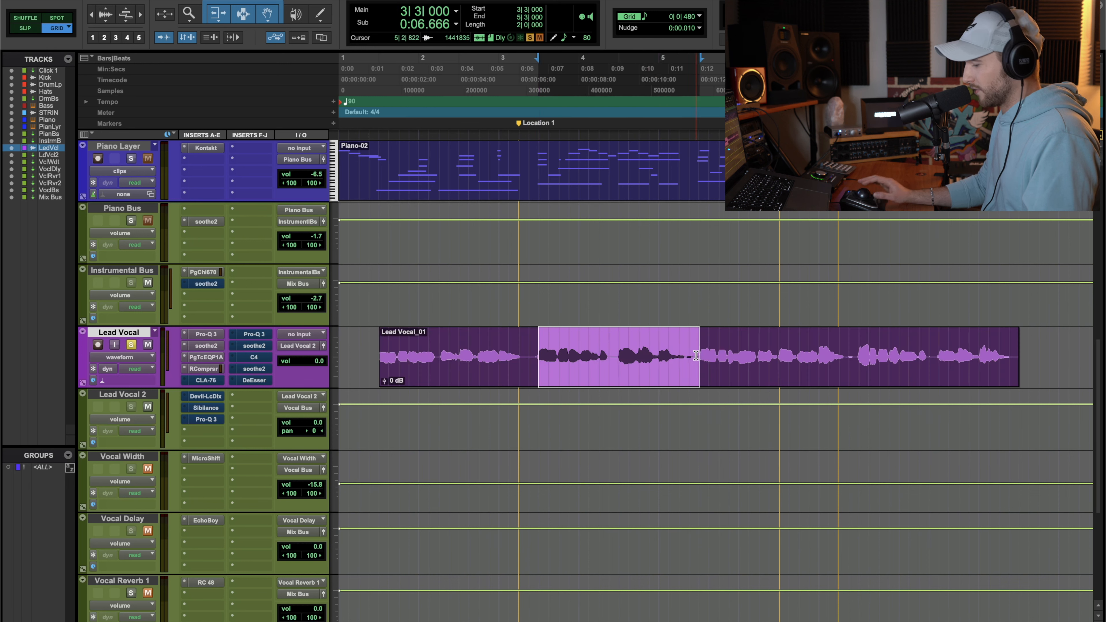
pyautogui.press('super+equal')
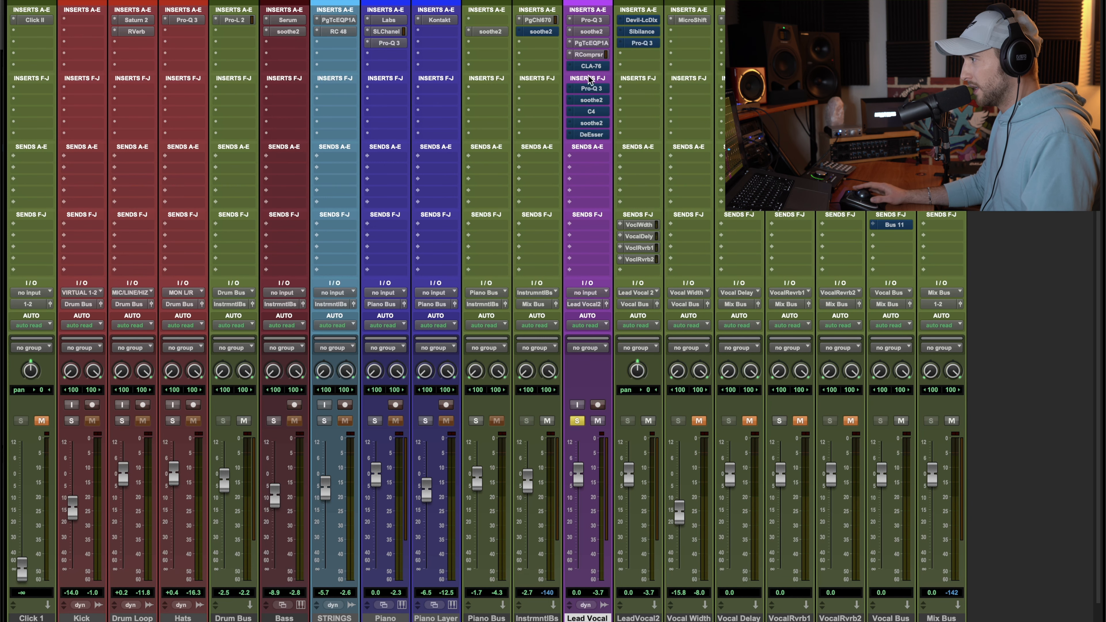
# Open the Lead Vocal's RCompressor and reset it to the factory default preset.
pyautogui.click(595, 58)
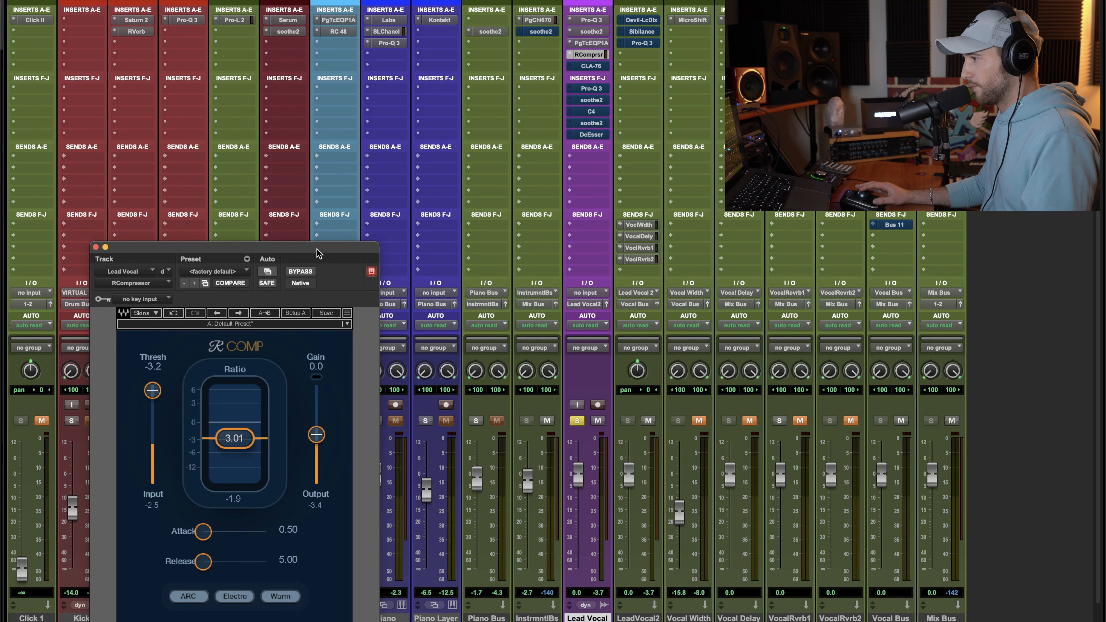
pyautogui.moveTo(314, 248); pyautogui.dragTo(428, 192)
pyautogui.click(262, 336)
pyautogui.click(335, 215)
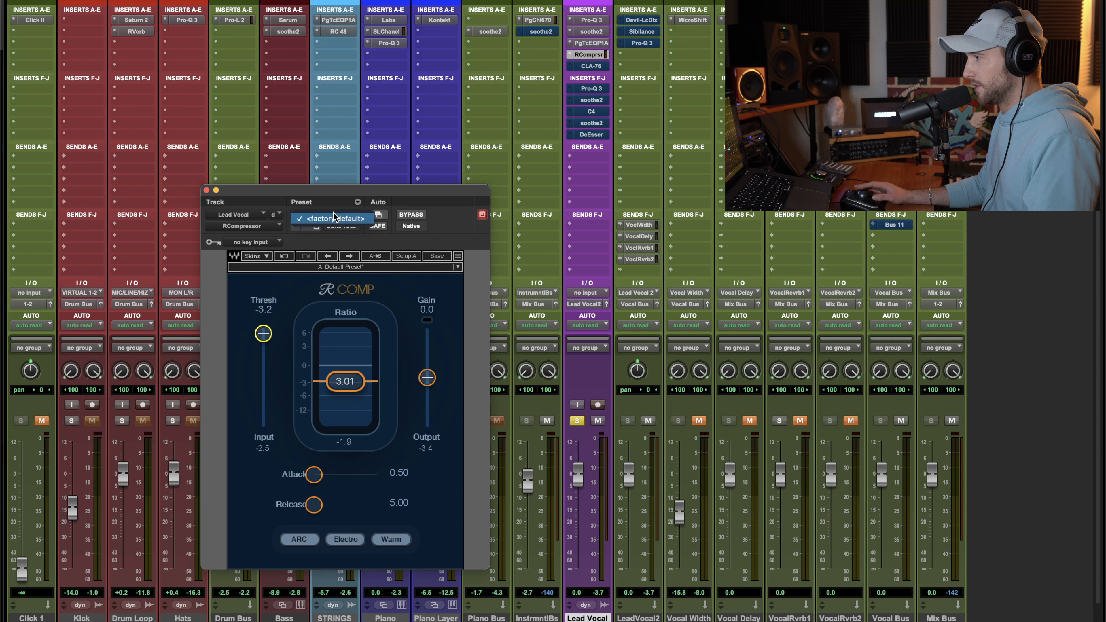
pyautogui.click(334, 219)
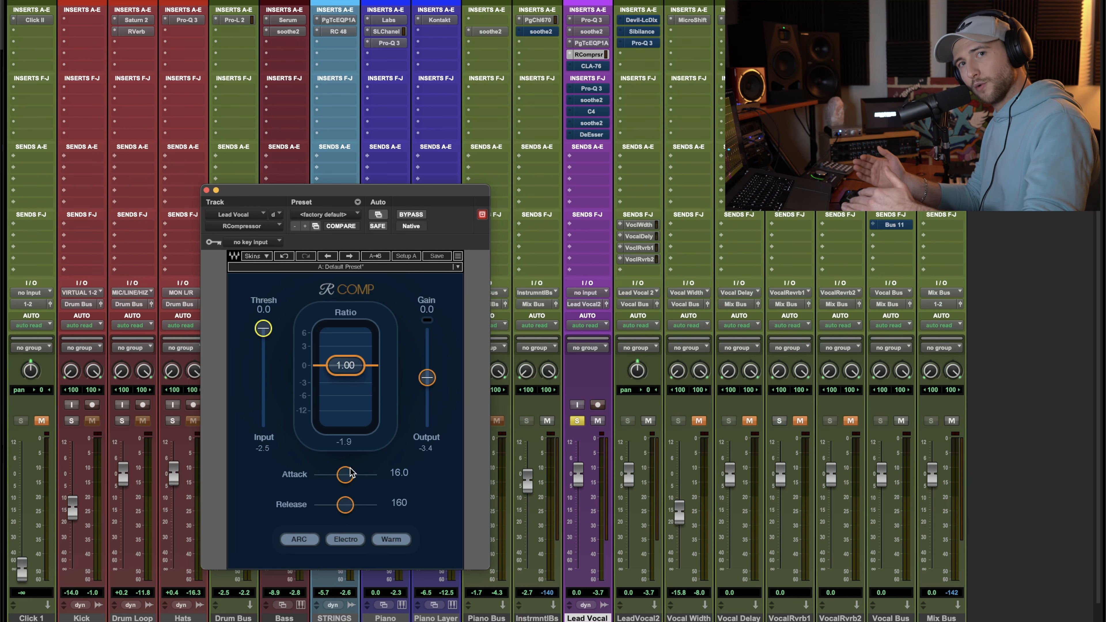
# Set the RCompressor's ratio to 3, its attack to 0.50 and its release to 5.00.
pyautogui.click(348, 364)
pyautogui.write('3')
pyautogui.press('Return')
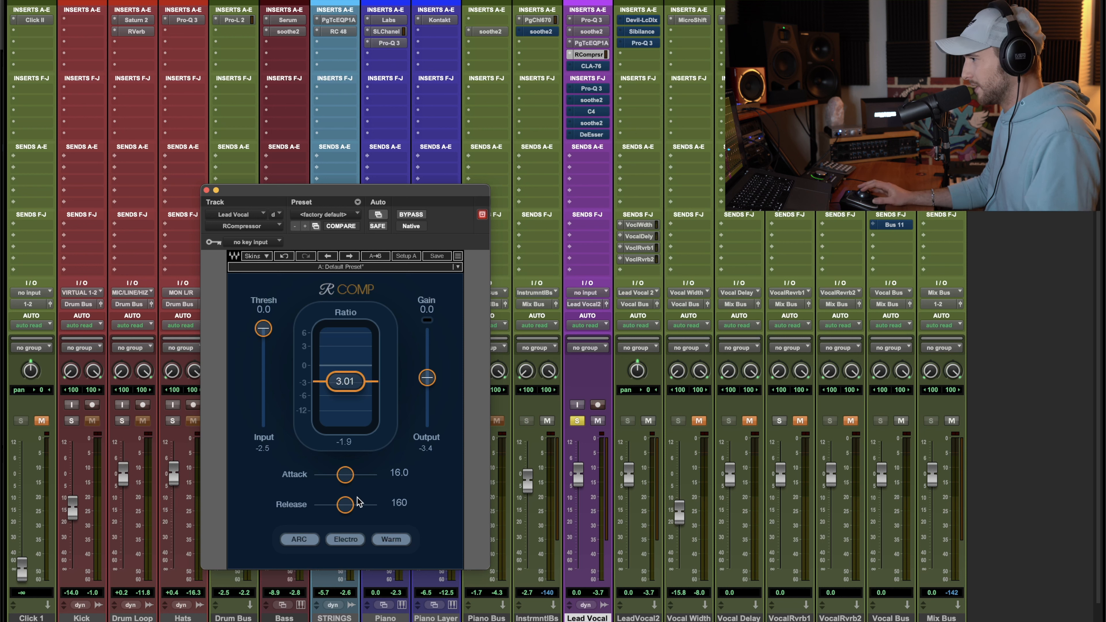
pyautogui.moveTo(345, 474); pyautogui.dragTo(322, 510)
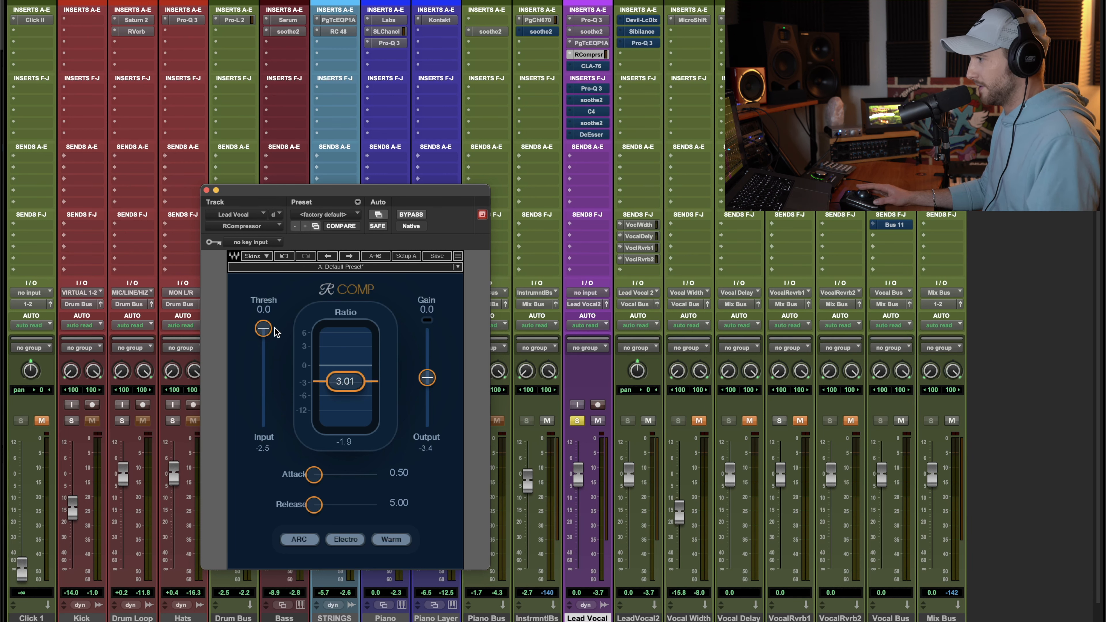
# During vocal playback, lower the RCompressor threshold to -21.3 to hear heavy compression, and settle it at -3.2.
pyautogui.press('space')
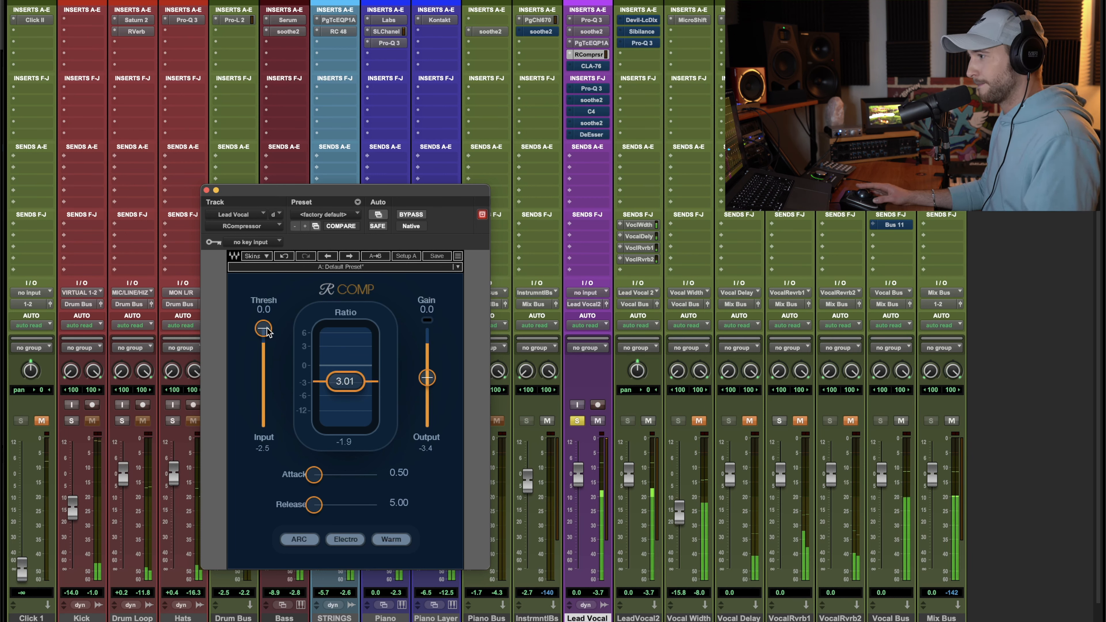
pyautogui.moveTo(263, 327); pyautogui.dragTo(263, 333)
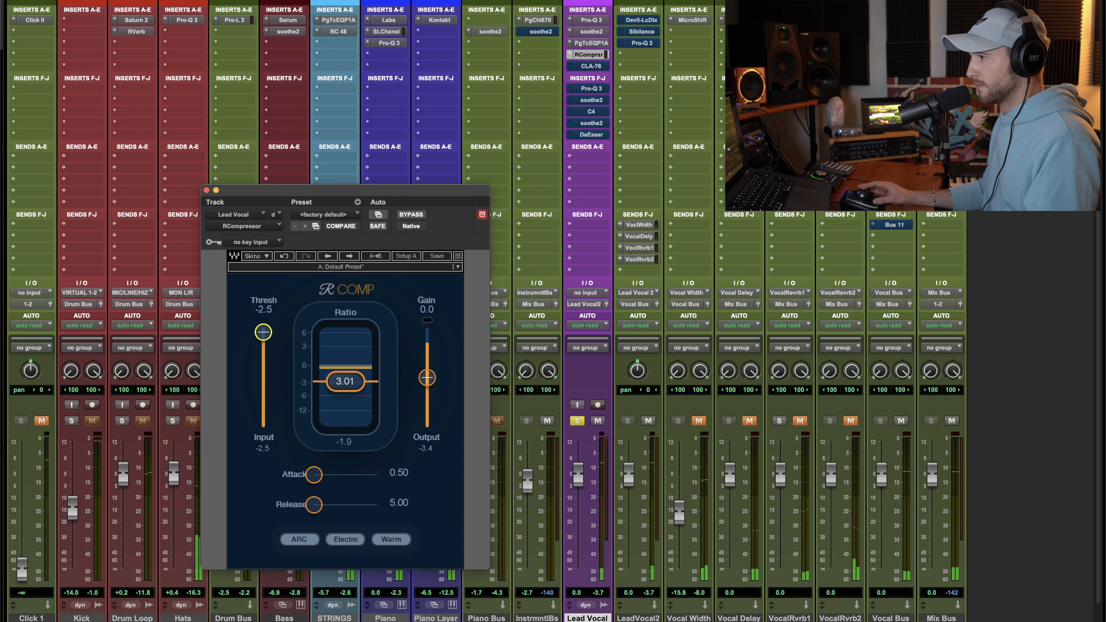
pyautogui.moveTo(263, 333); pyautogui.dragTo(263, 362)
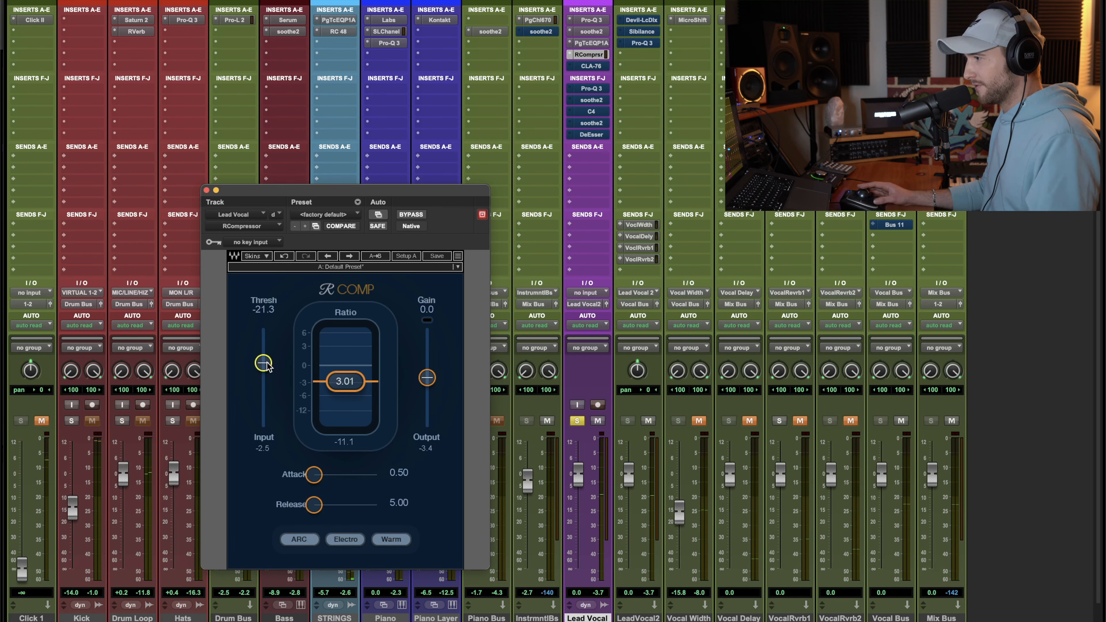
pyautogui.moveTo(267, 366); pyautogui.dragTo(263, 333)
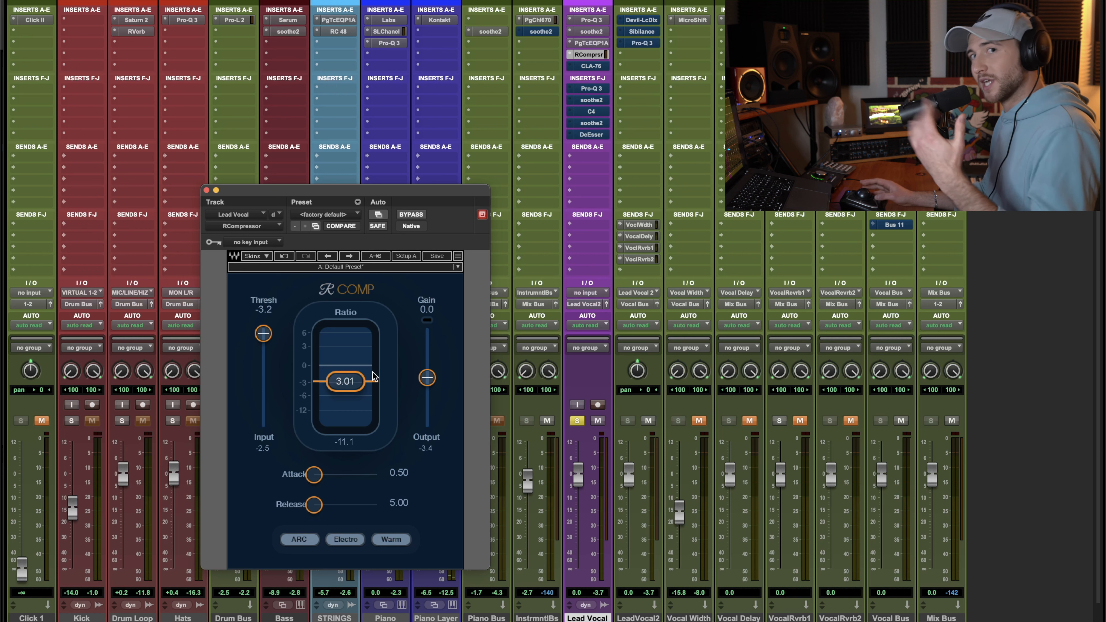
# Extend the Lead Vocal selection further along the clip, and close the RCompressor window in the mixer.
pyautogui.press('super+equal')
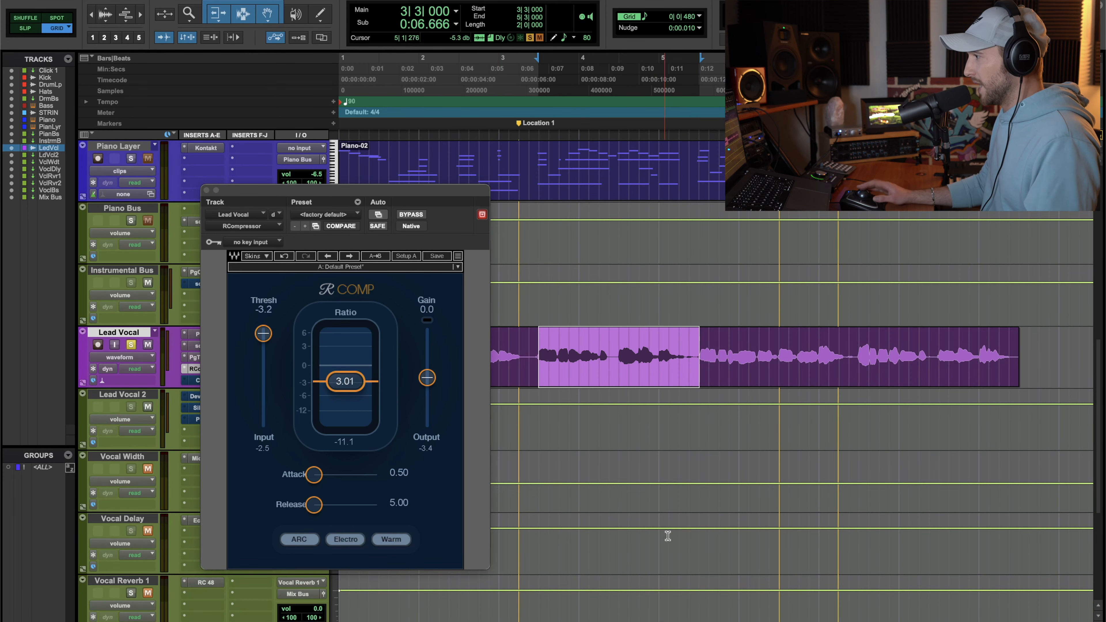
pyautogui.keyDown('shift'); pyautogui.click(852, 344); pyautogui.keyUp('shift')
pyautogui.press('super+equal')
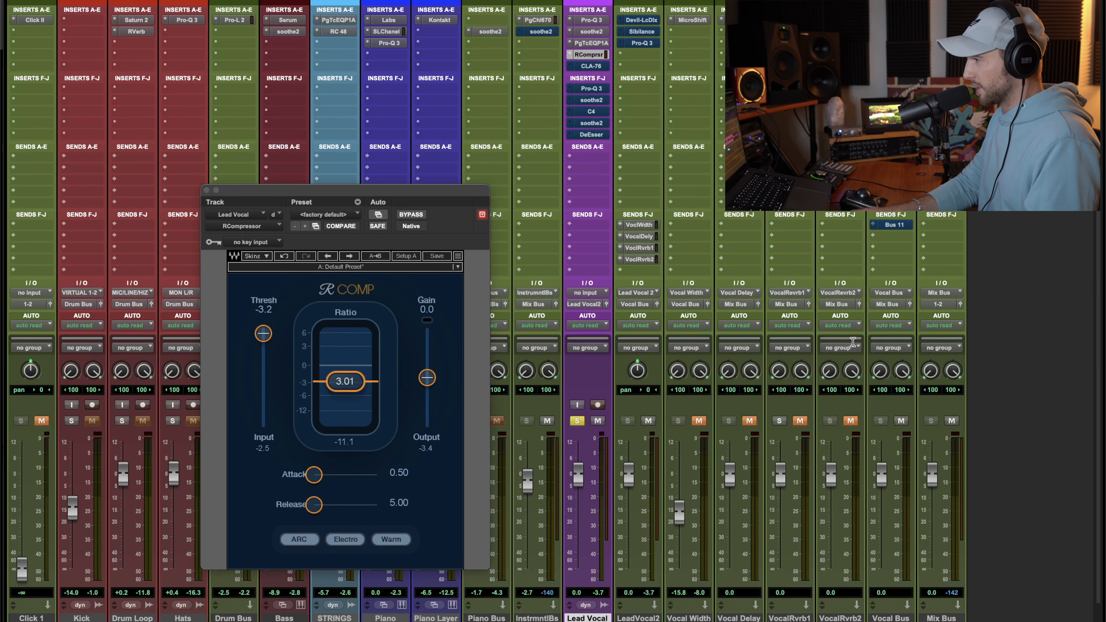
pyautogui.click(207, 191)
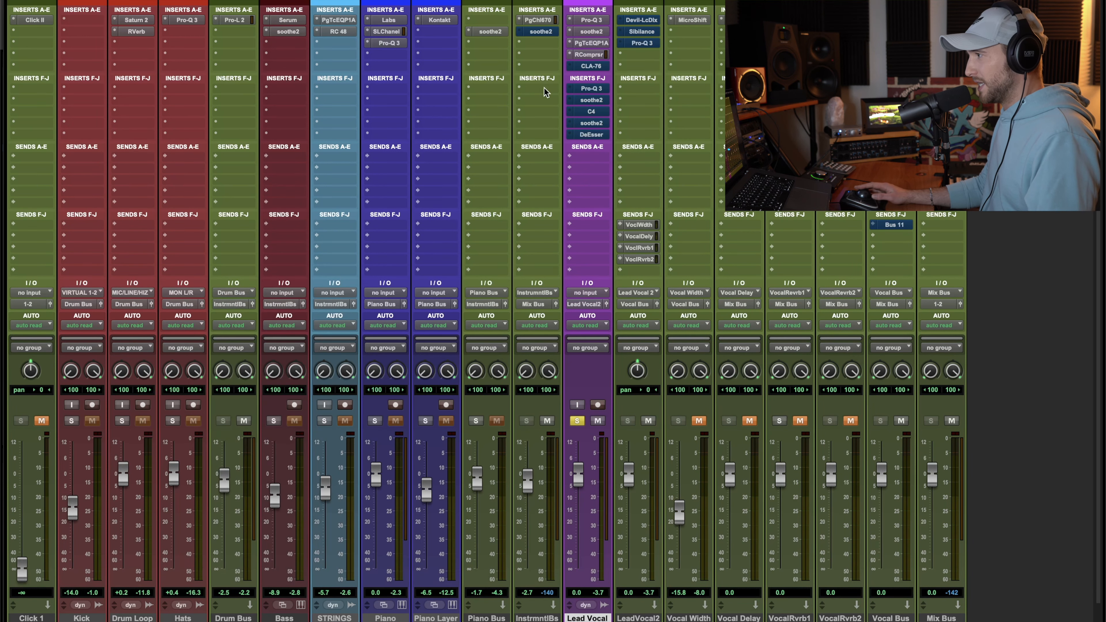
# Open the Lead Vocal's CLA-76 compressor and compare its Bluey and Blacky revisions, leaving Blacky selected.
pyautogui.click(595, 65)
pyautogui.moveTo(438, 192)
pyautogui.mouseDown()
pyautogui.moveTo(420, 193)
pyautogui.moveTo(468, 182)
pyautogui.moveTo(436, 188)
pyautogui.mouseUp()
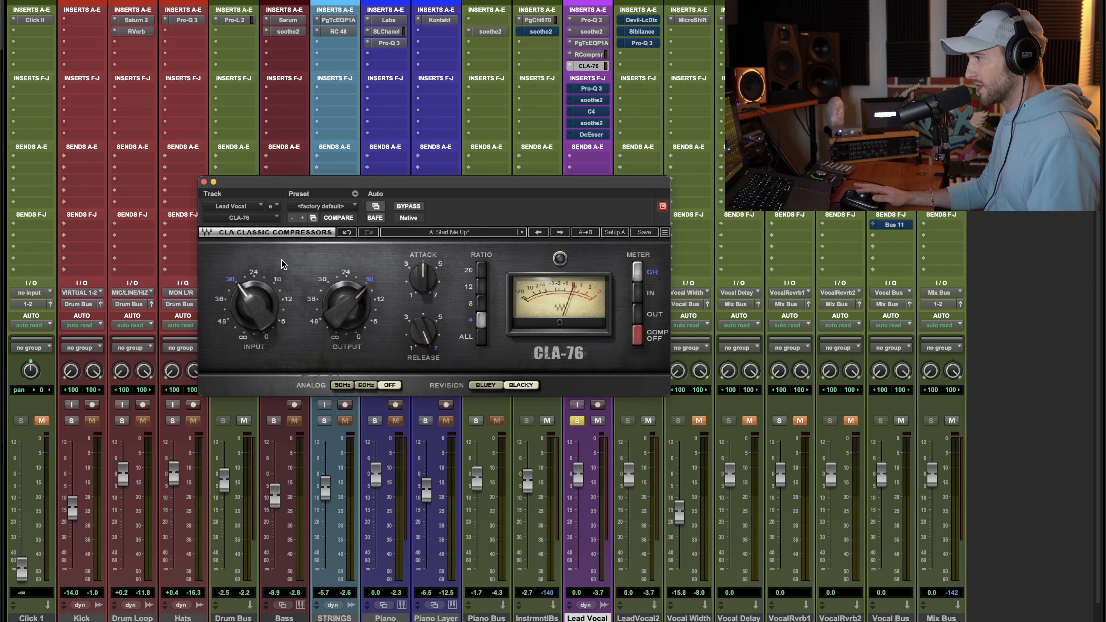
pyautogui.click(486, 384)
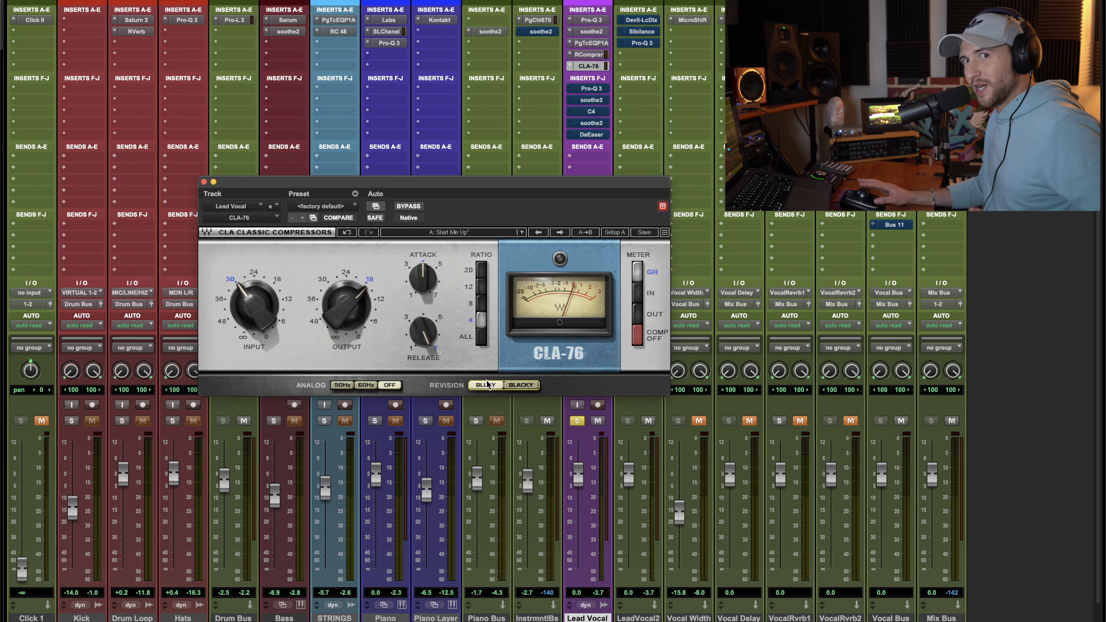
pyautogui.click(529, 385)
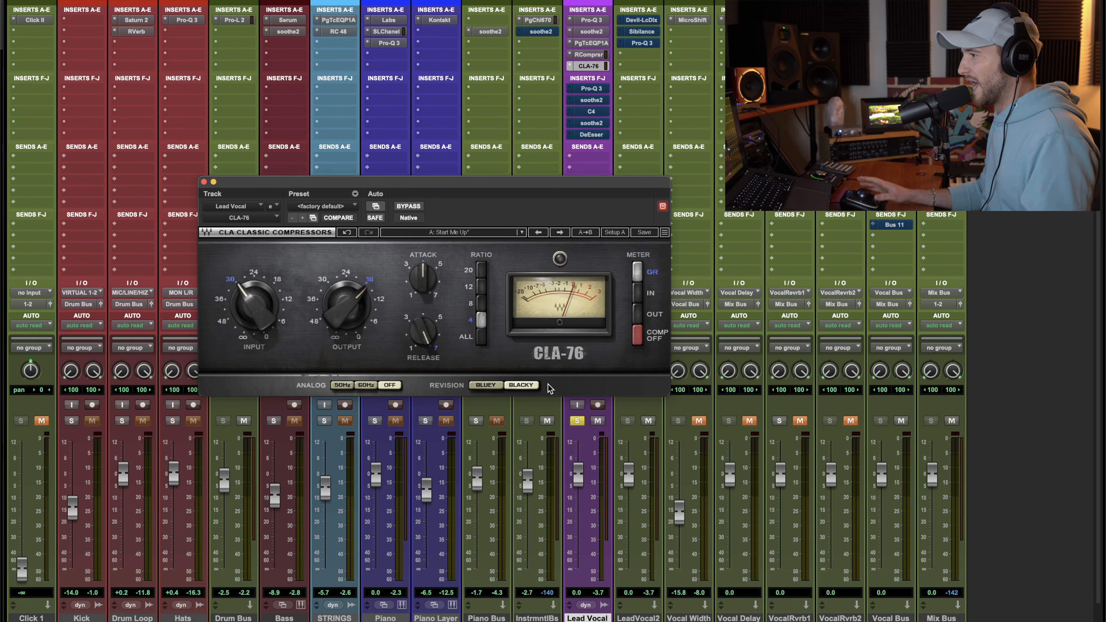
pyautogui.click(475, 386)
pyautogui.click(516, 385)
pyautogui.click(495, 386)
pyautogui.click(518, 386)
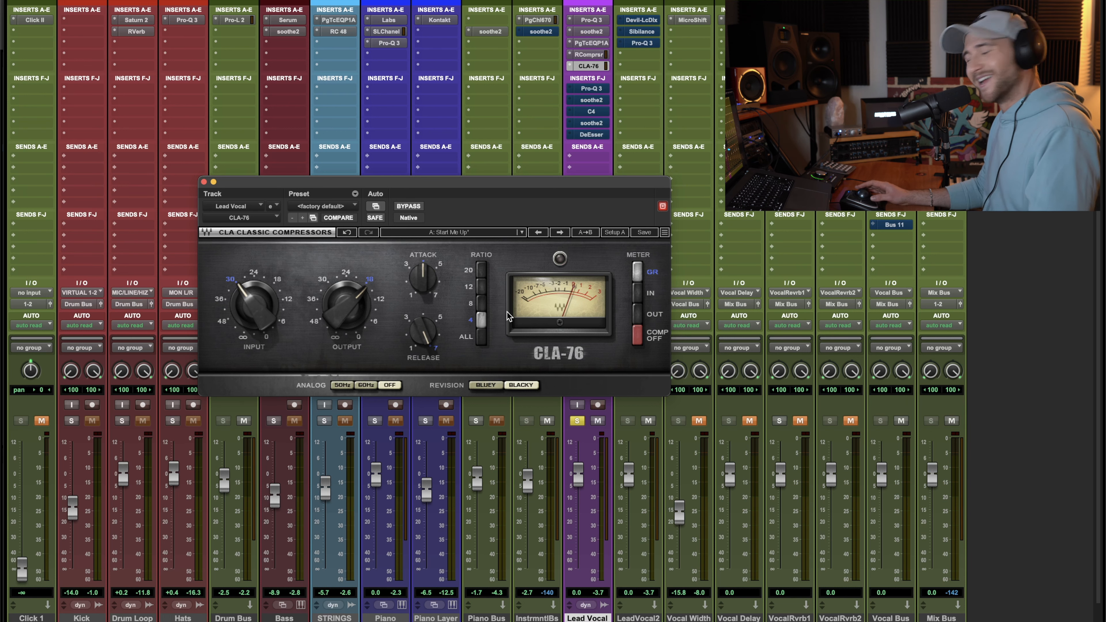
# Try the CLA-76's 60Hz analog mode and ratio 8, return them to Off and 4, and check the release knob.
pyautogui.click(364, 382)
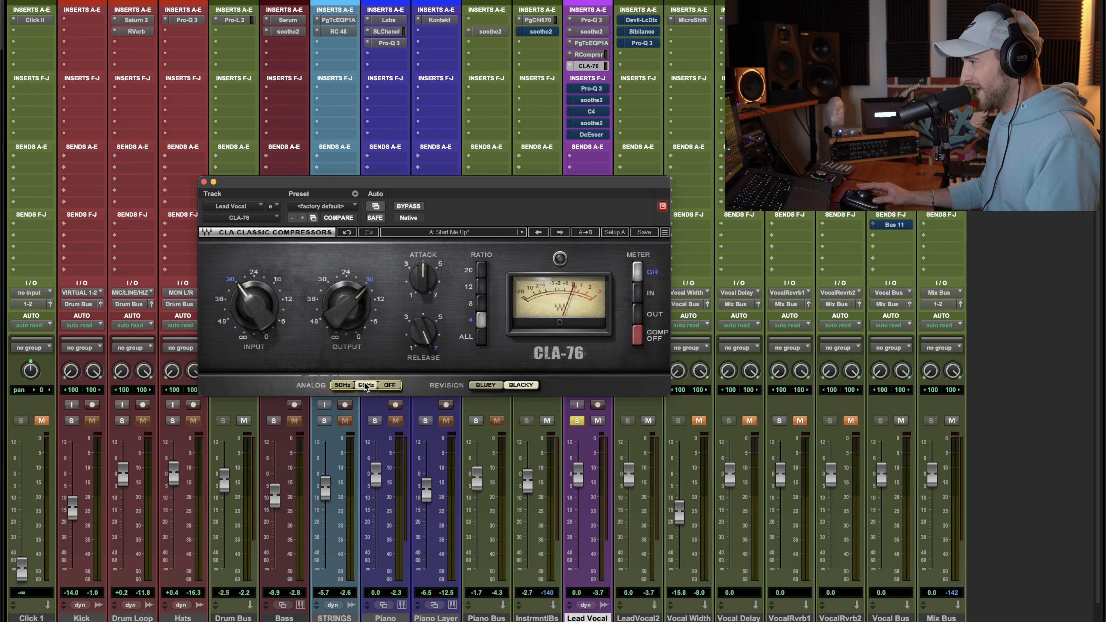
pyautogui.click(384, 384)
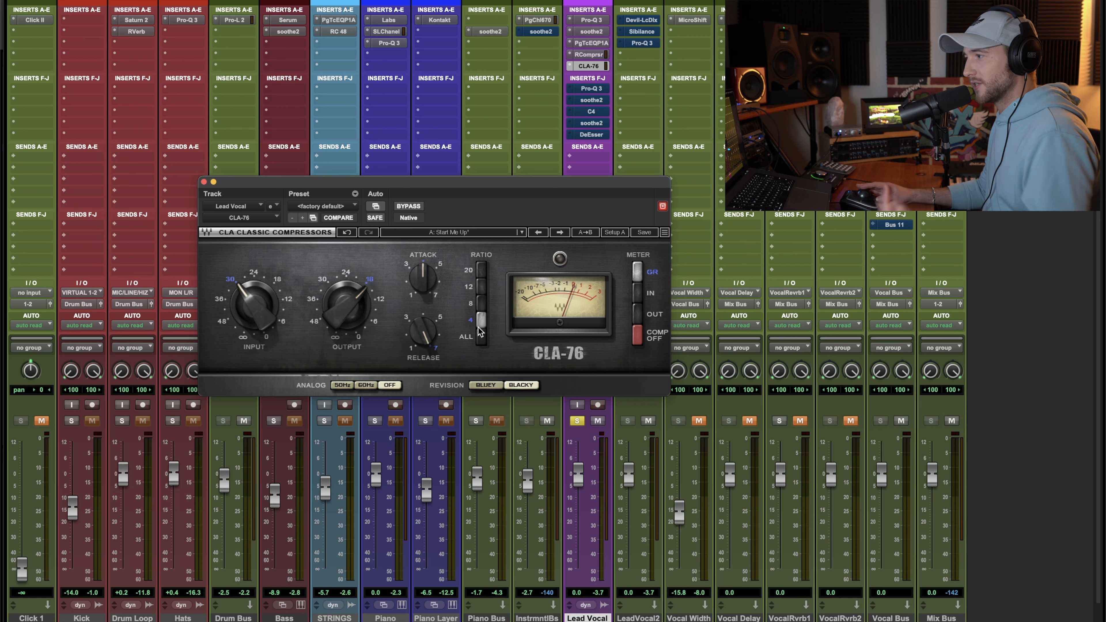
pyautogui.click(482, 305)
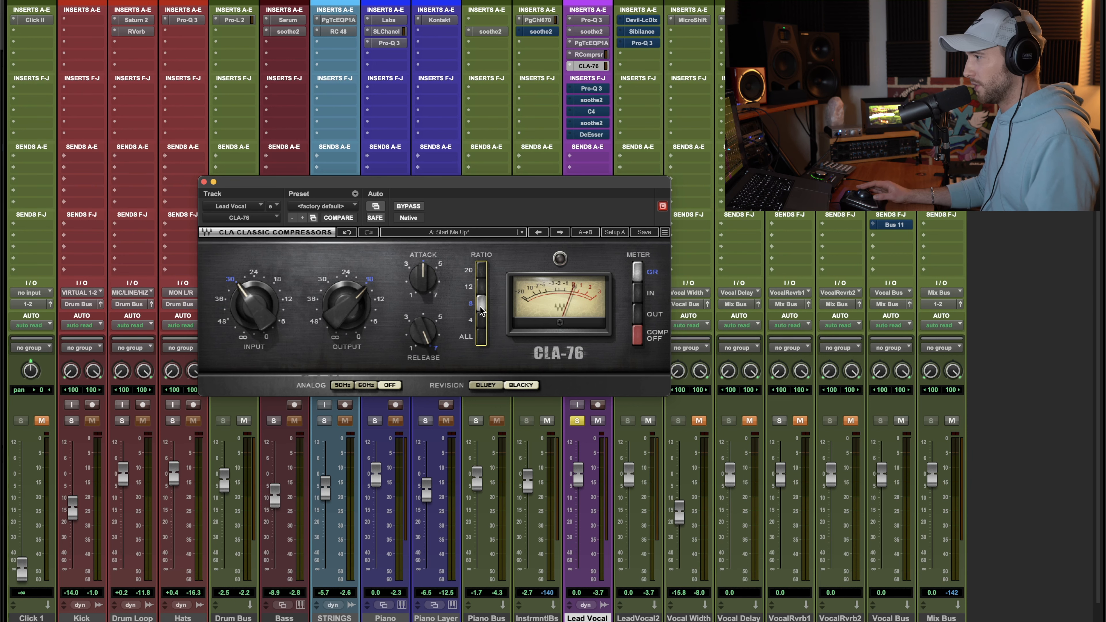
pyautogui.click(481, 321)
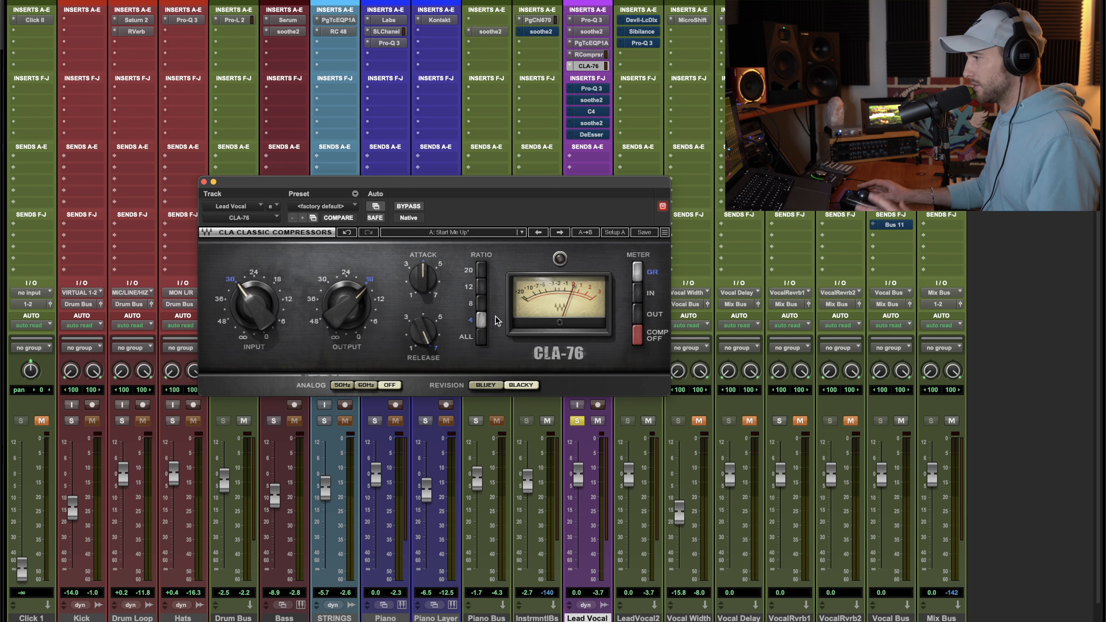
pyautogui.moveTo(419, 276)
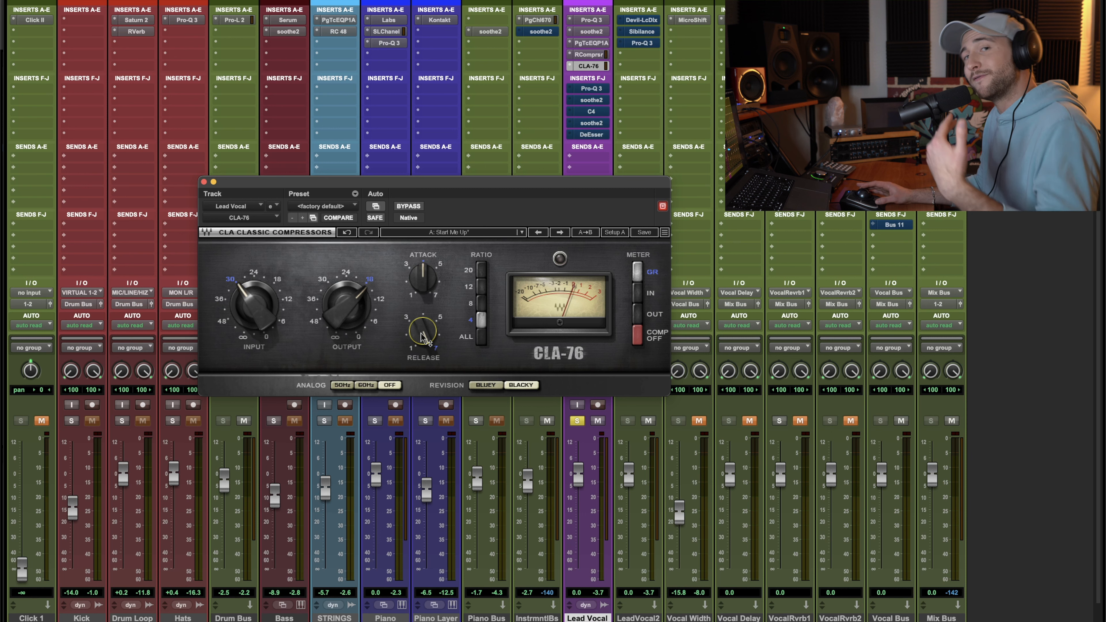
pyautogui.moveTo(422, 336); pyautogui.dragTo(442, 313)
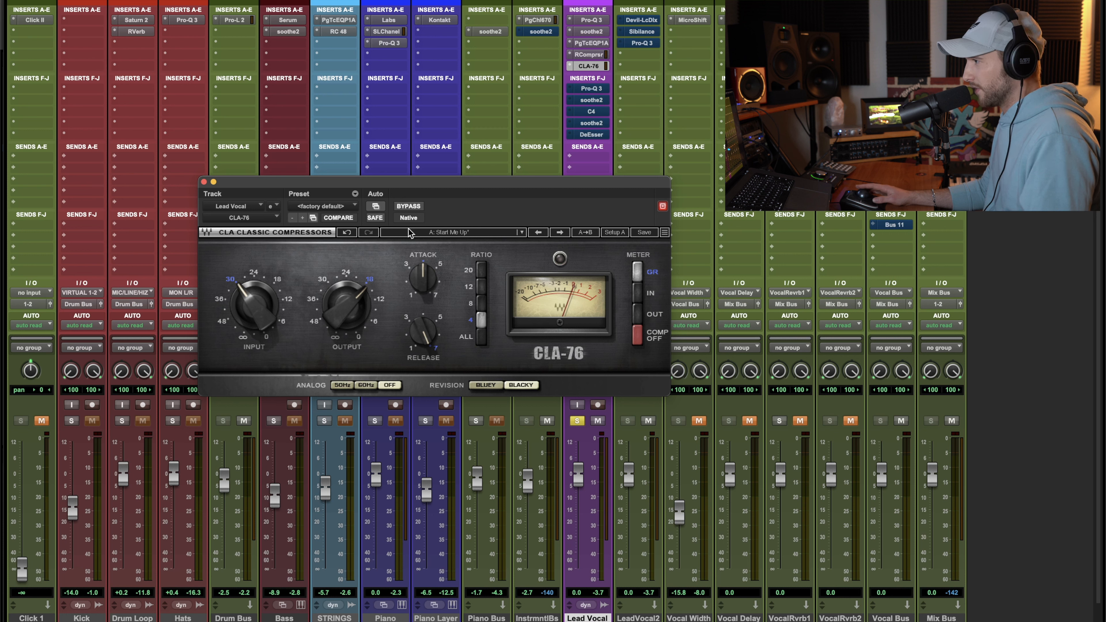
# Play the vocal selection with the CLA-76 bypassed and engaged to compare the sound.
pyautogui.click(405, 208)
pyautogui.press('space')
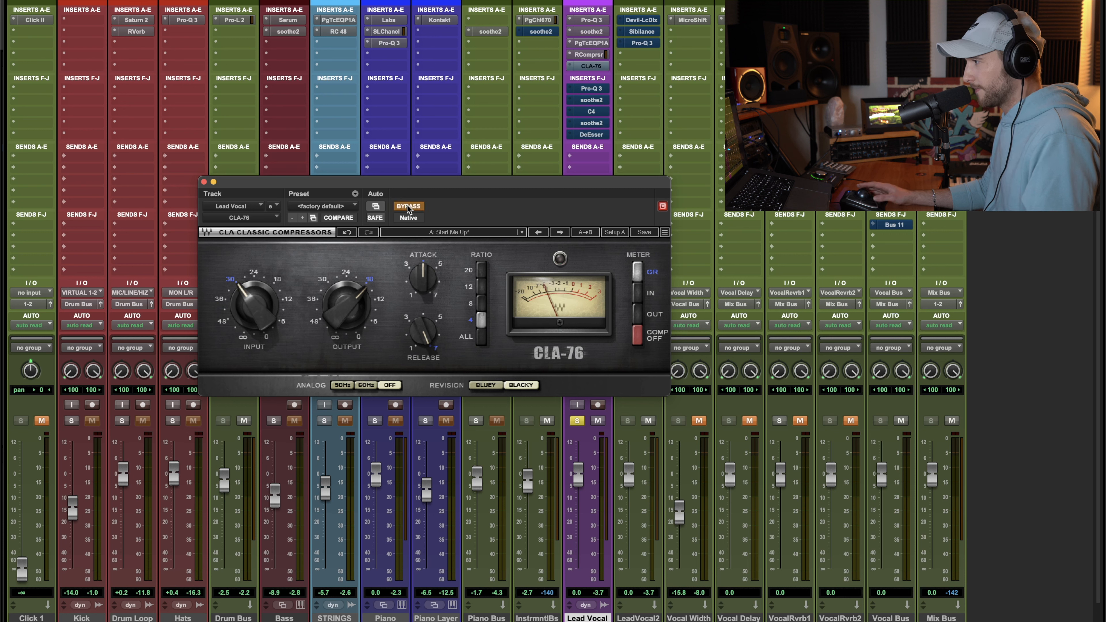
pyautogui.click(410, 208)
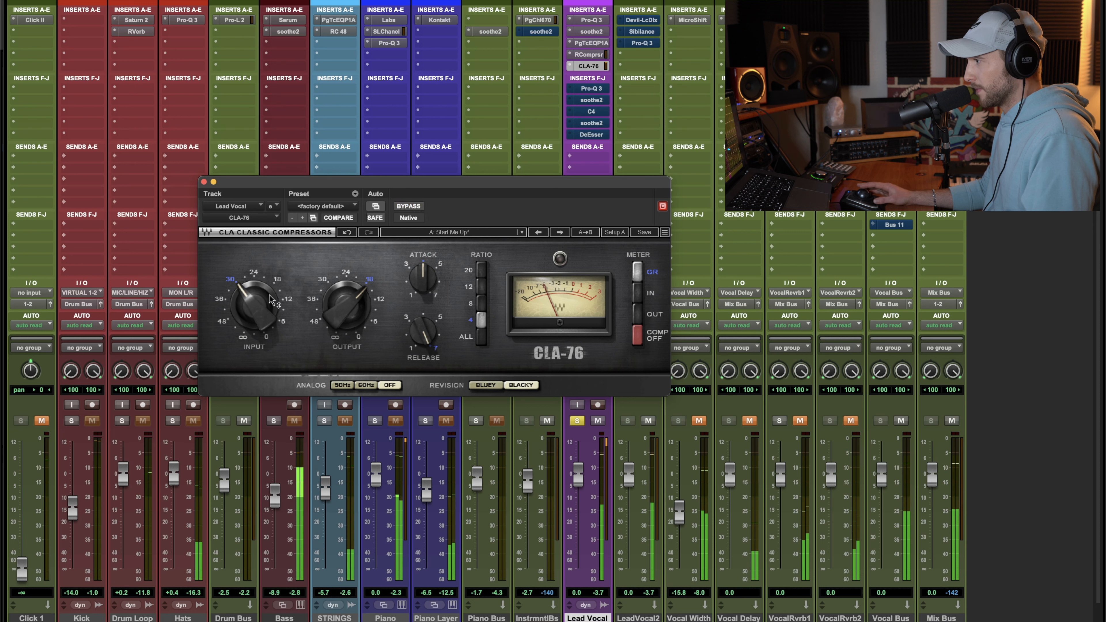
# Fine-tune the CLA-76's input to about 30, and close the compressor window.
pyautogui.moveTo(270, 300)
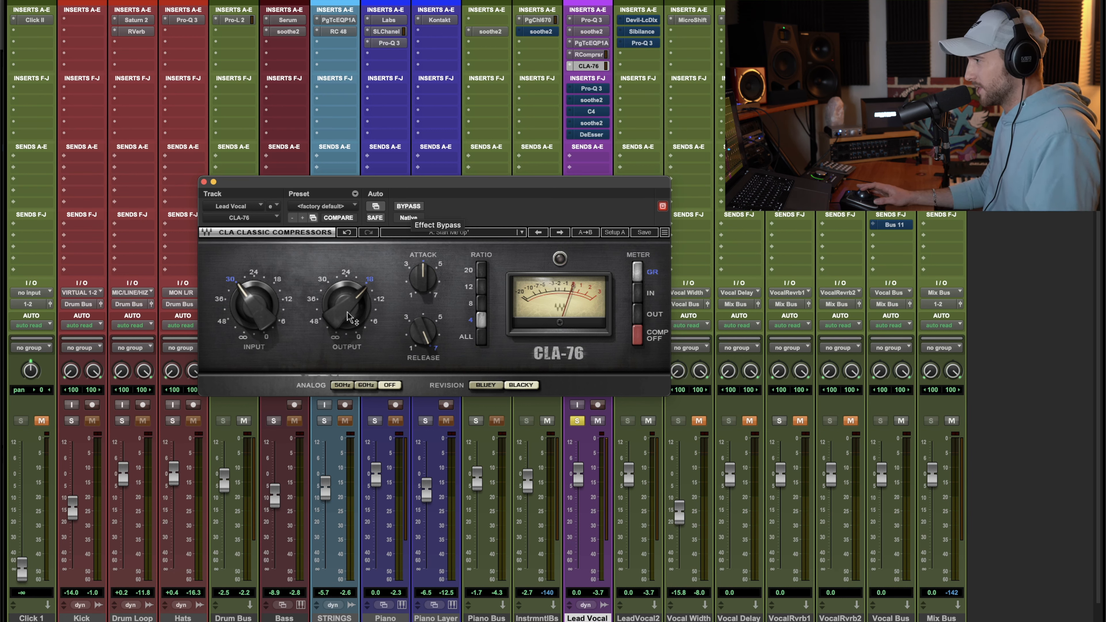
pyautogui.moveTo(254, 305); pyautogui.dragTo(254, 298)
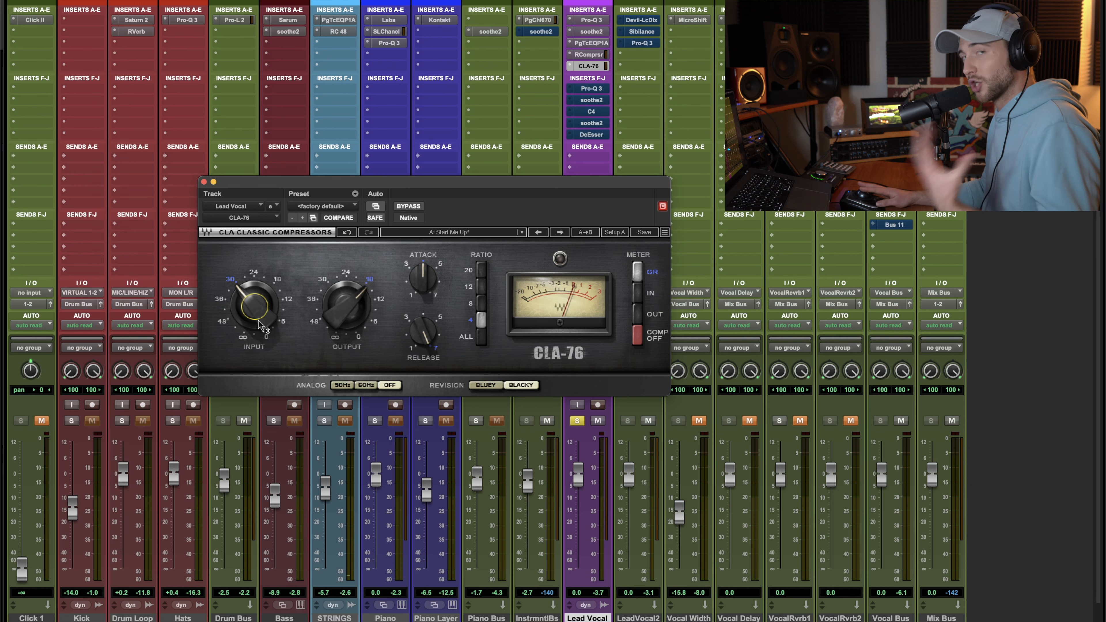
pyautogui.moveTo(260, 325)
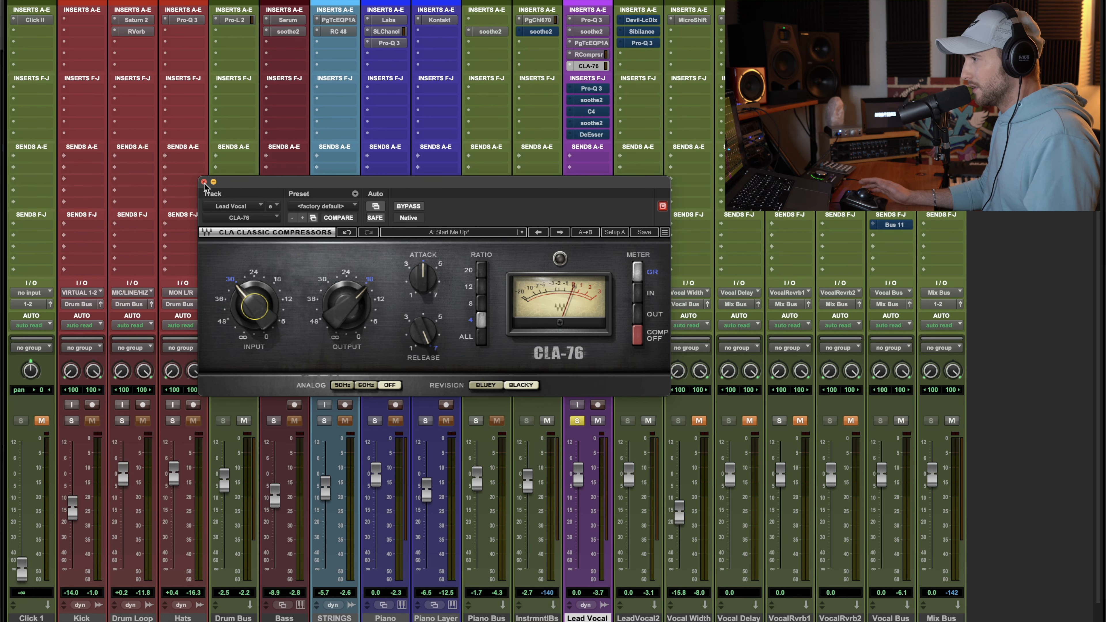
pyautogui.click(204, 182)
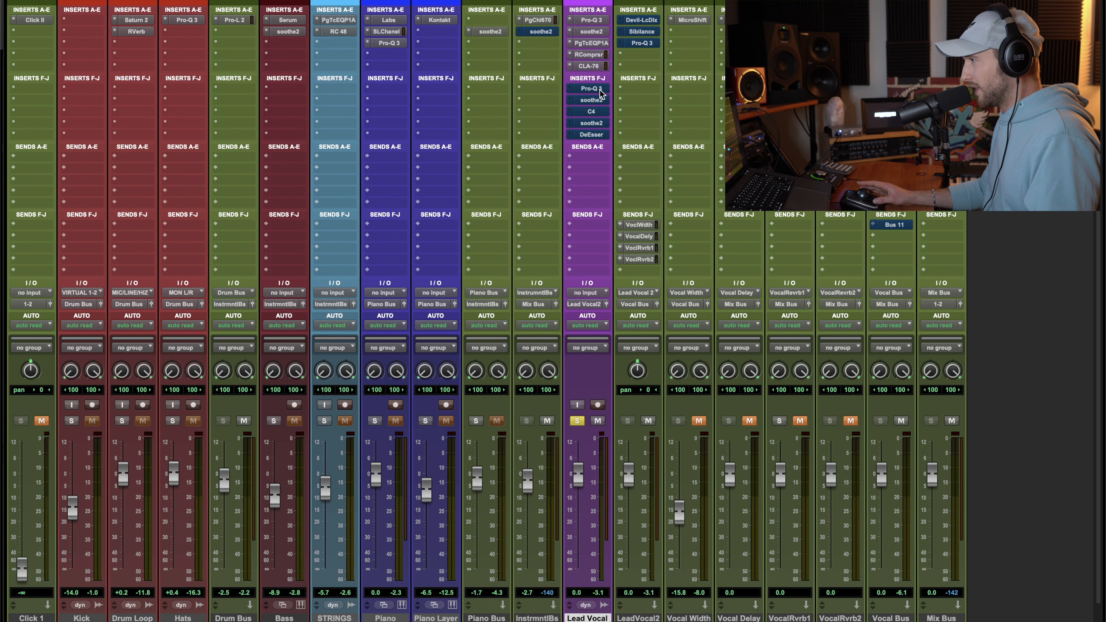
# Open the Lead Vocal's second Pro-Q 3, take it out of bypass, and set its low shelf to about 480 Hz at -2.94 dB during playback.
pyautogui.click(590, 88)
pyautogui.moveTo(548, 183); pyautogui.dragTo(526, 155)
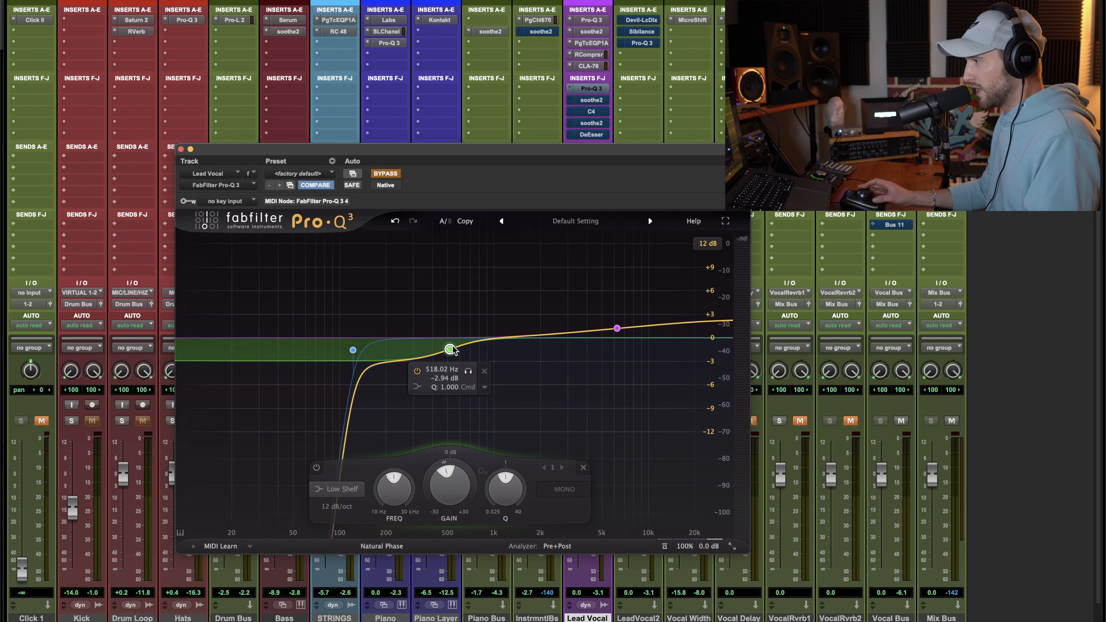
pyautogui.moveTo(467, 371)
pyautogui.mouseDown()
pyautogui.moveTo(381, 372)
pyautogui.moveTo(464, 377)
pyautogui.moveTo(447, 377)
pyautogui.mouseUp()
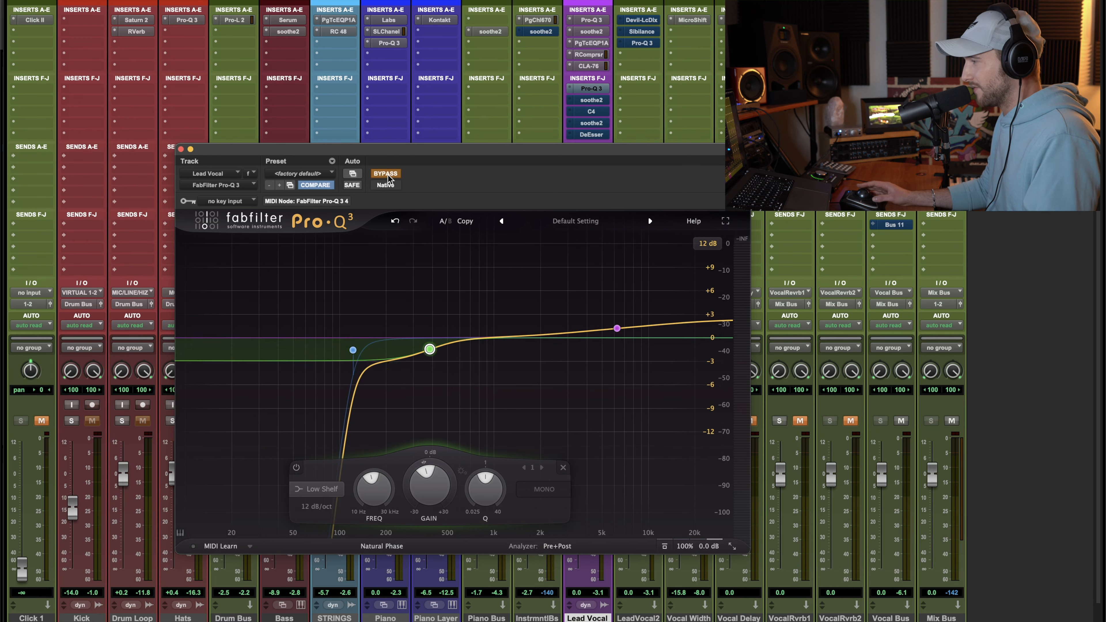
pyautogui.click(388, 174)
pyautogui.press('space')
pyautogui.moveTo(448, 370)
pyautogui.mouseDown()
pyautogui.moveTo(413, 371)
pyautogui.moveTo(483, 372)
pyautogui.moveTo(462, 372)
pyautogui.mouseUp()
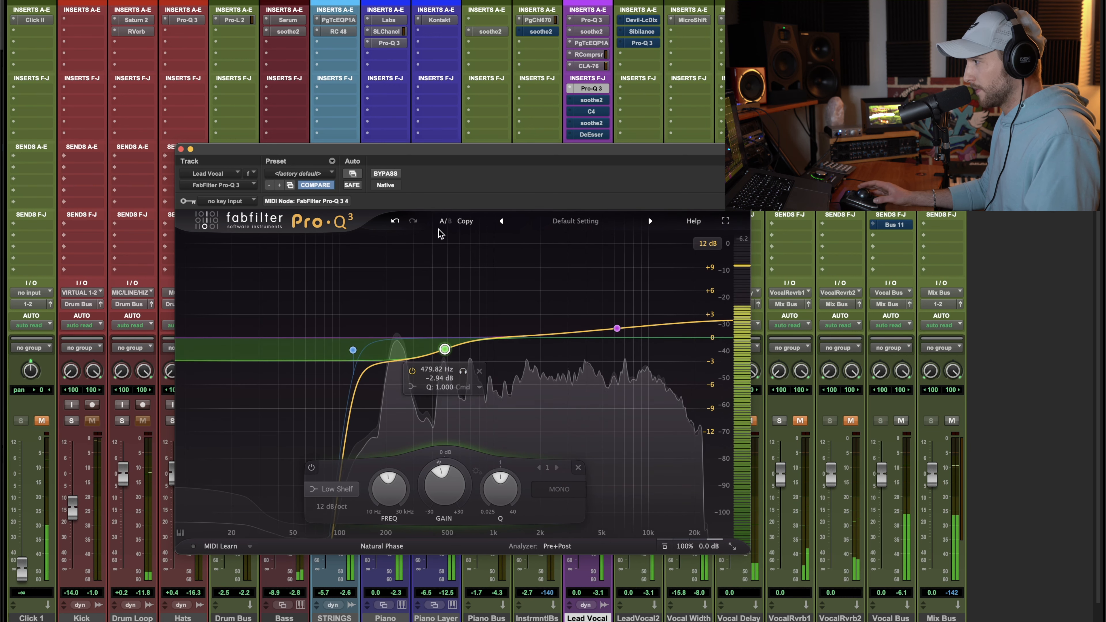
# Switch off the Pro-Q 3's high shelf near 6 kHz and compare the EQ bypassed and engaged during playback.
pyautogui.keyDown('alt'); pyautogui.click(615, 329); pyautogui.keyUp('alt')
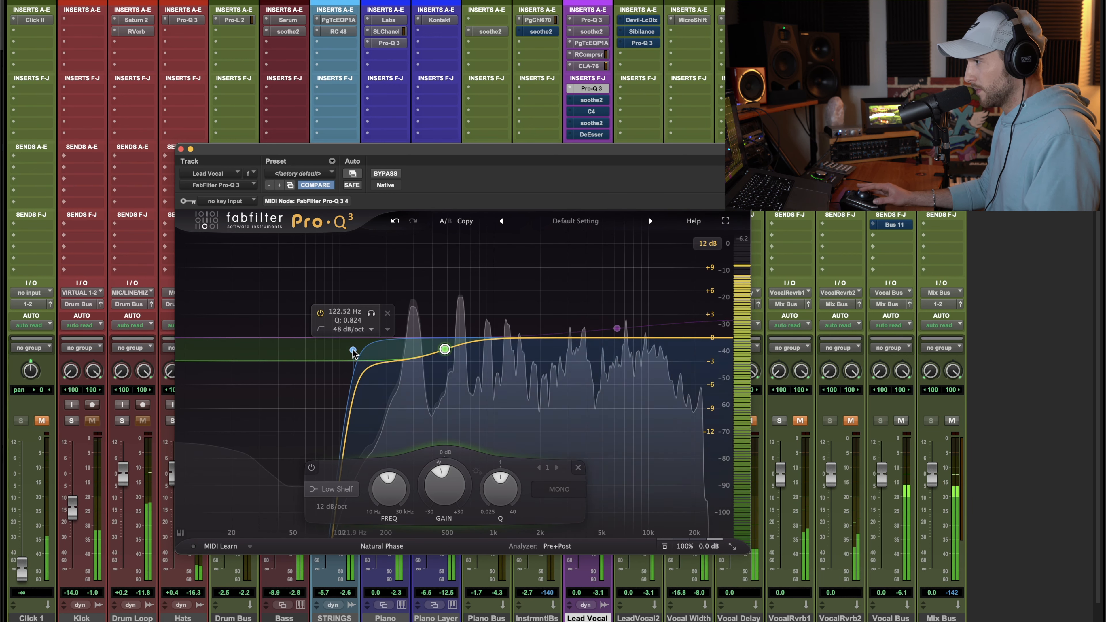
pyautogui.click(385, 173)
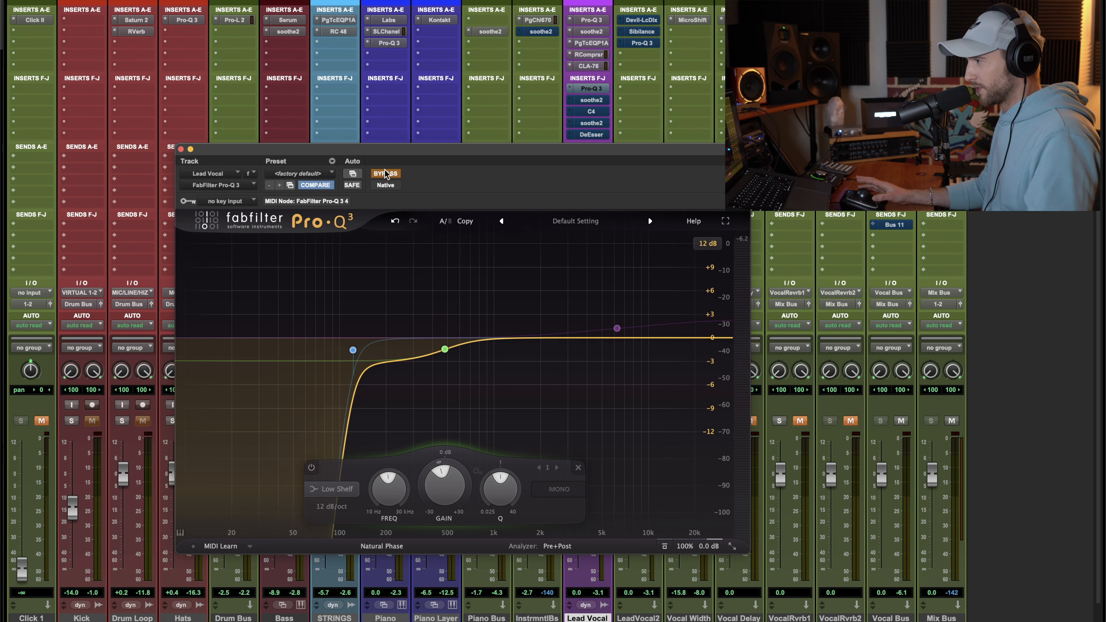
pyautogui.click(385, 173)
pyautogui.press('space')
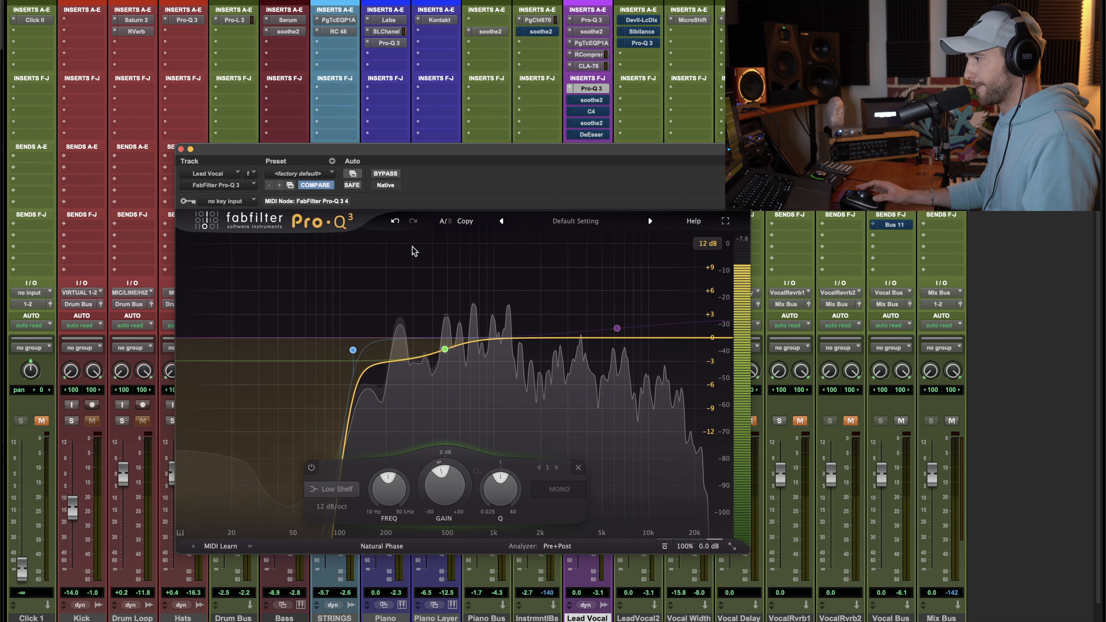
# Audition the vocal with the 480 Hz low shelf off and on, and nudge the low cut slightly higher in frequency.
pyautogui.doubleClick(445, 350)
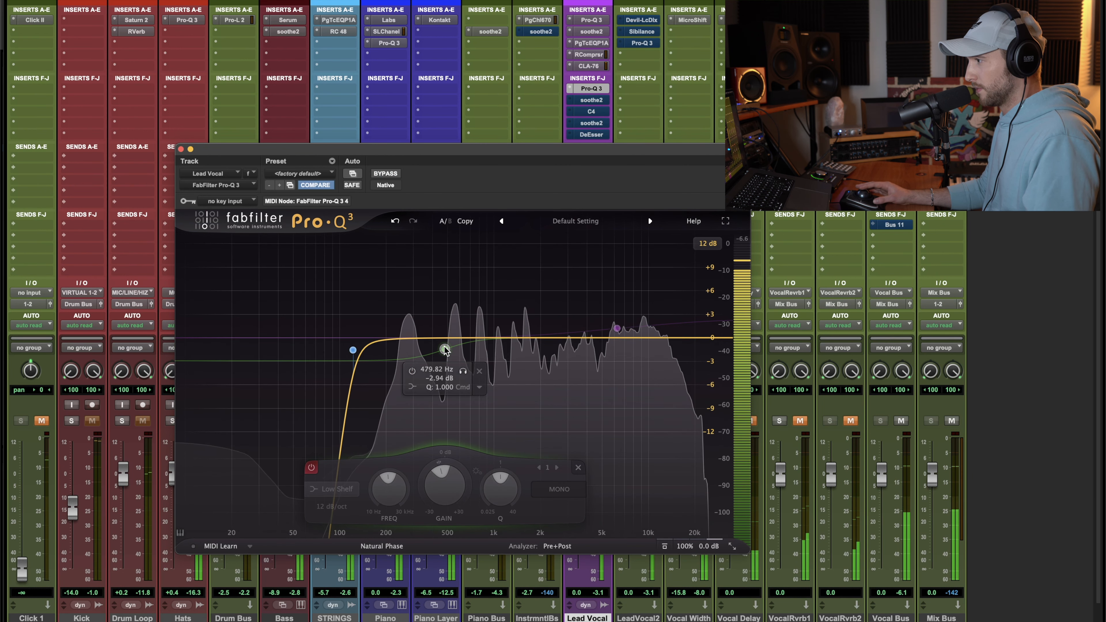
pyautogui.doubleClick(445, 350)
pyautogui.moveTo(352, 351)
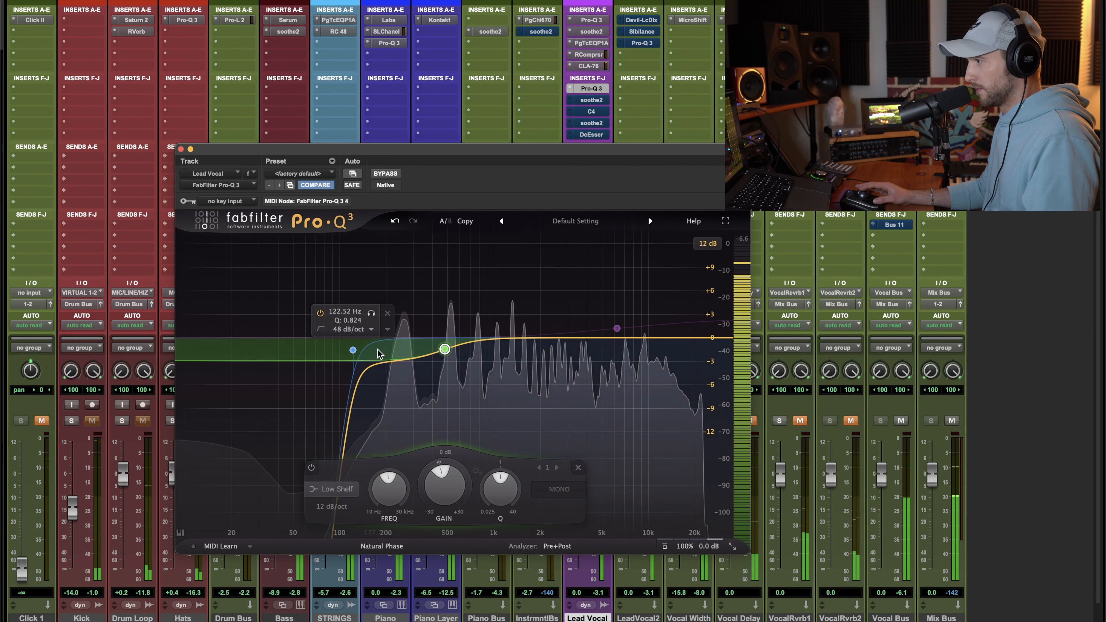
pyautogui.moveTo(353, 352)
pyautogui.mouseDown()
pyautogui.moveTo(224, 351)
pyautogui.moveTo(351, 355)
pyautogui.mouseUp()
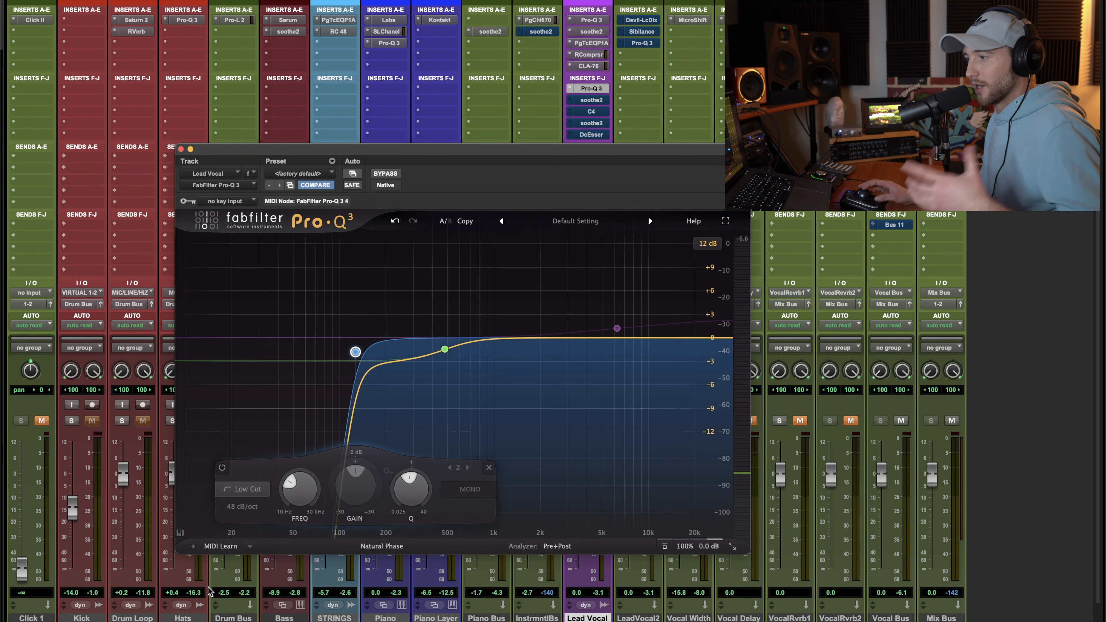
# Re-enable the high shelf, solo-audition it during playback, and set it to about 6293 Hz at +1.35 dB.
pyautogui.moveTo(617, 329)
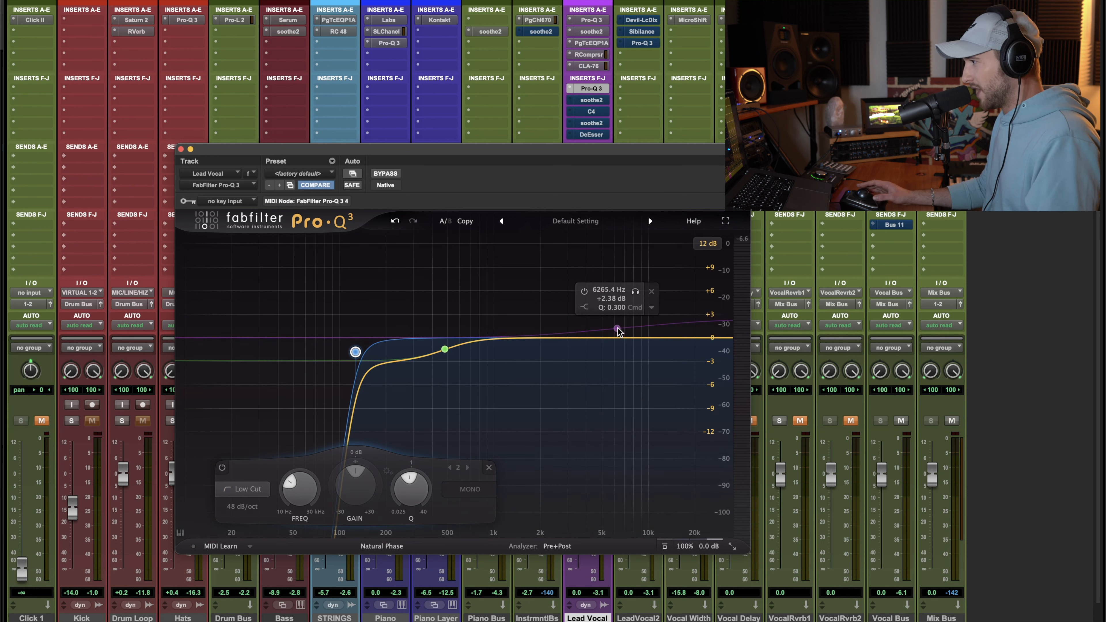
pyautogui.press('space')
pyautogui.click(636, 291)
pyautogui.moveTo(637, 292); pyautogui.dragTo(640, 297)
pyautogui.moveTo(616, 333); pyautogui.dragTo(616, 337)
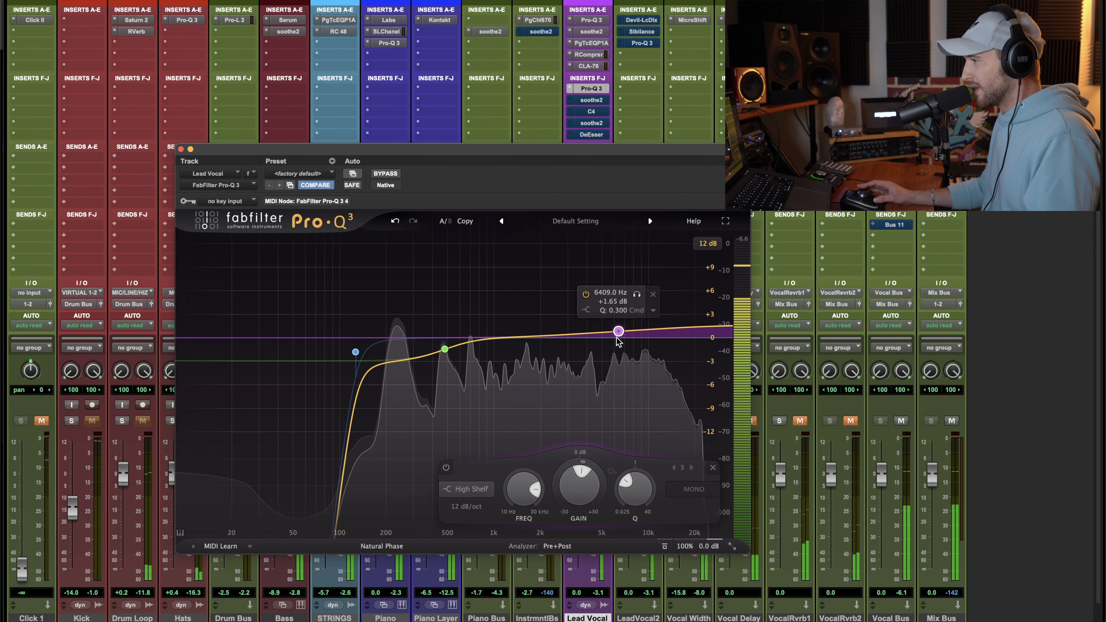
pyautogui.press('space')
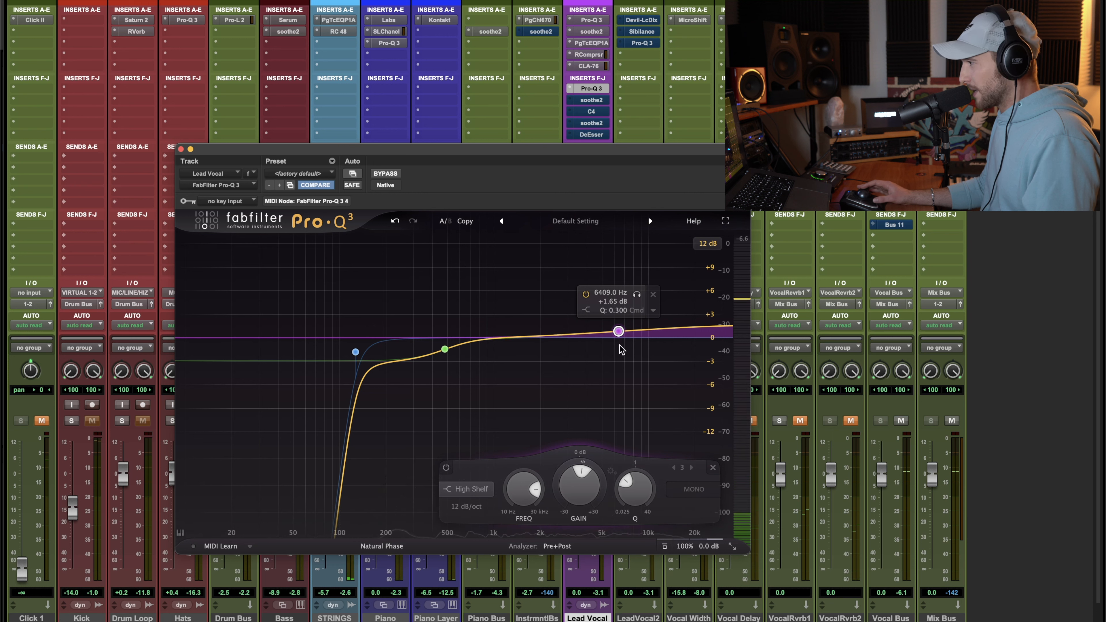
pyautogui.moveTo(619, 332); pyautogui.dragTo(618, 333)
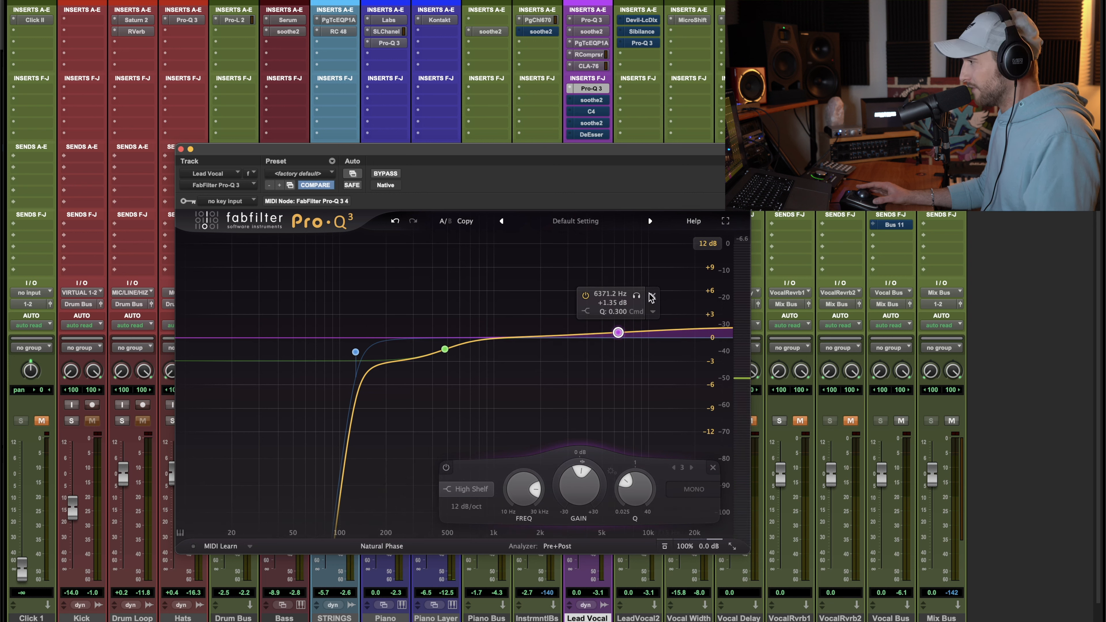
pyautogui.press('space')
pyautogui.moveTo(636, 297); pyautogui.dragTo(634, 299)
pyautogui.press('space')
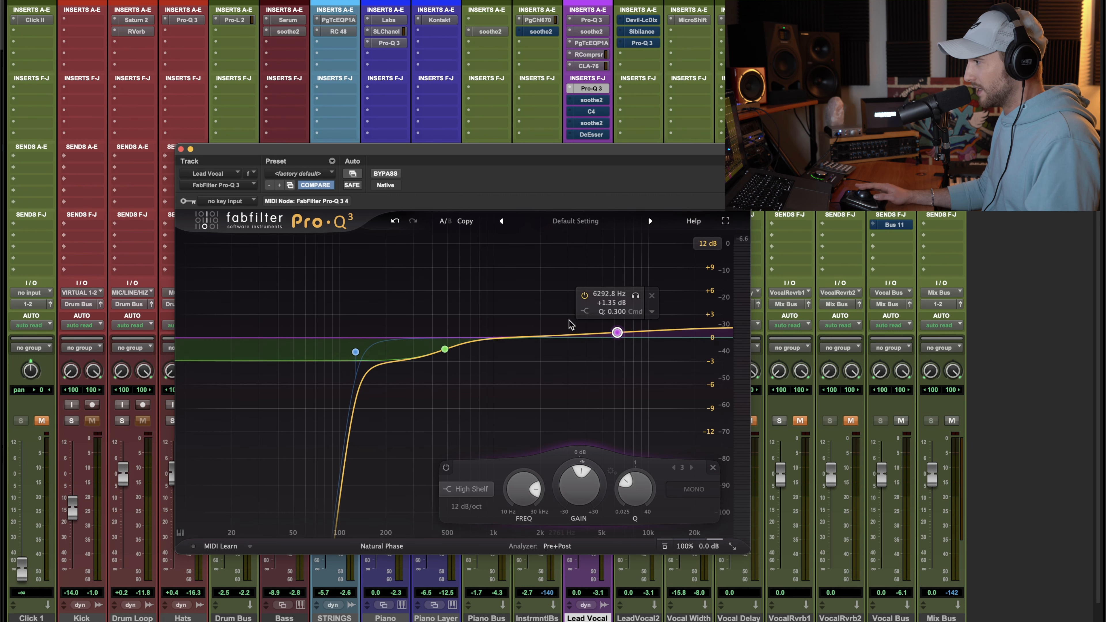
# Open the soothe2 after the second Pro-Q 3, take it out of bypass, and monitor its delta signal during playback.
pyautogui.click(597, 100)
pyautogui.keyDown('super'); pyautogui.click(599, 104); pyautogui.keyUp('super')
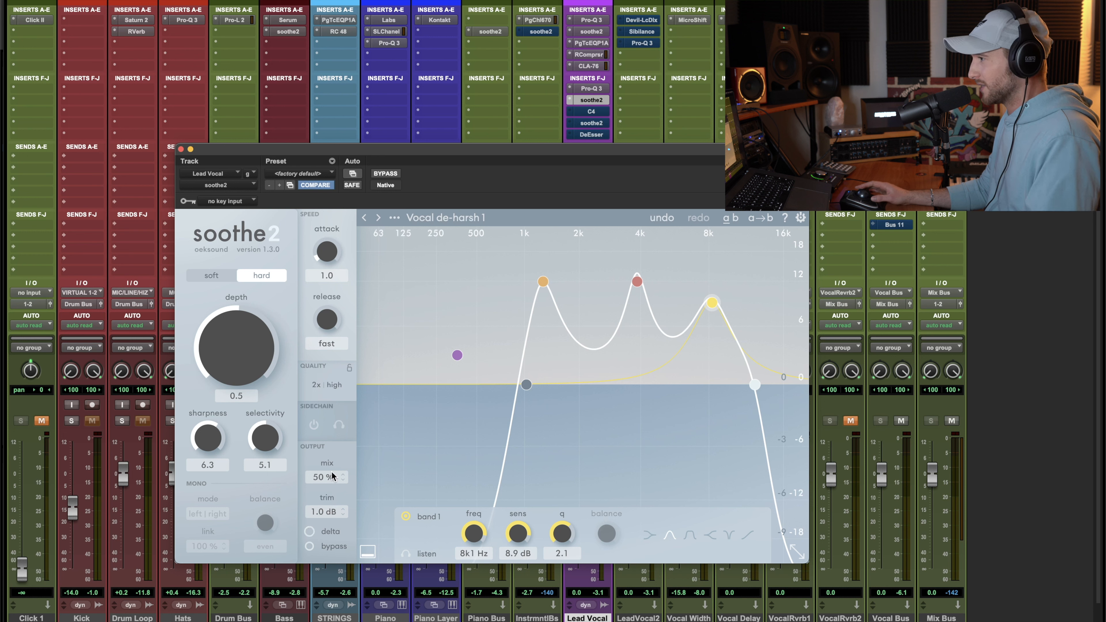
pyautogui.press('space')
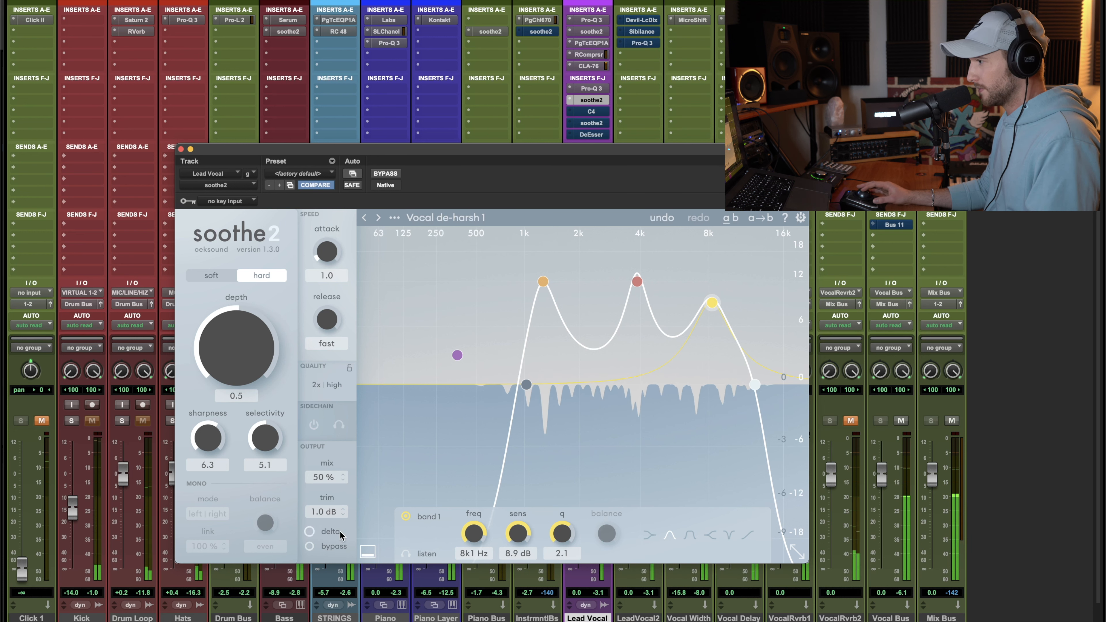
pyautogui.click(309, 531)
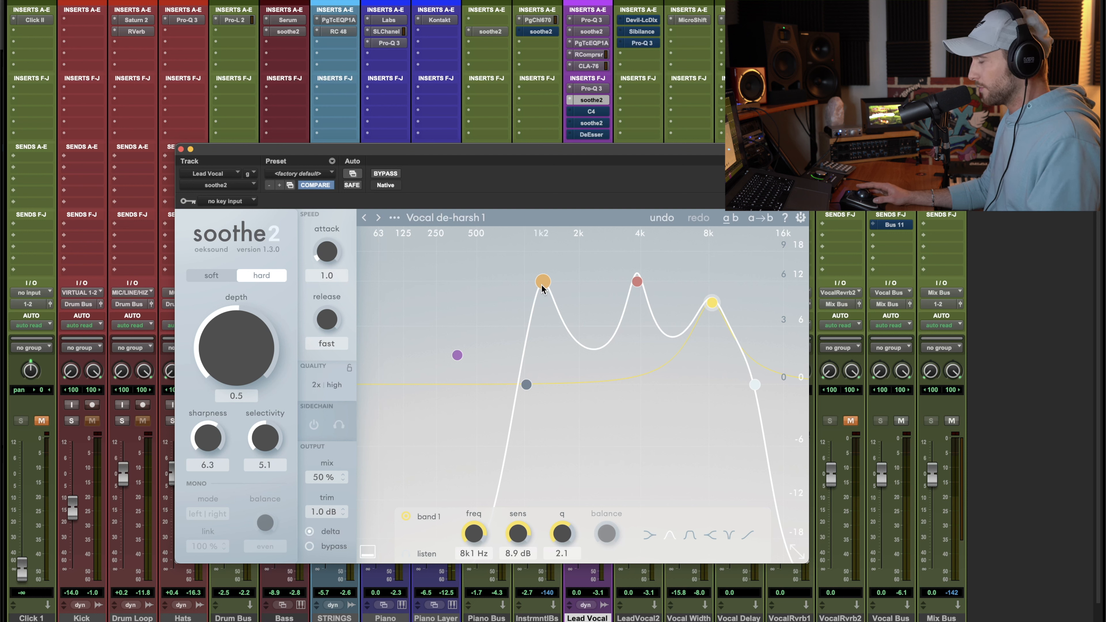
# Lower soothe2's band sensitivities to 9.8 dB at 1k2, 9.2 dB at 3k8 and 7.8 dB at 8k1 while auditioning each band.
pyautogui.moveTo(542, 287)
pyautogui.mouseDown()
pyautogui.moveTo(527, 296)
pyautogui.moveTo(539, 299)
pyautogui.mouseUp()
pyautogui.press('space')
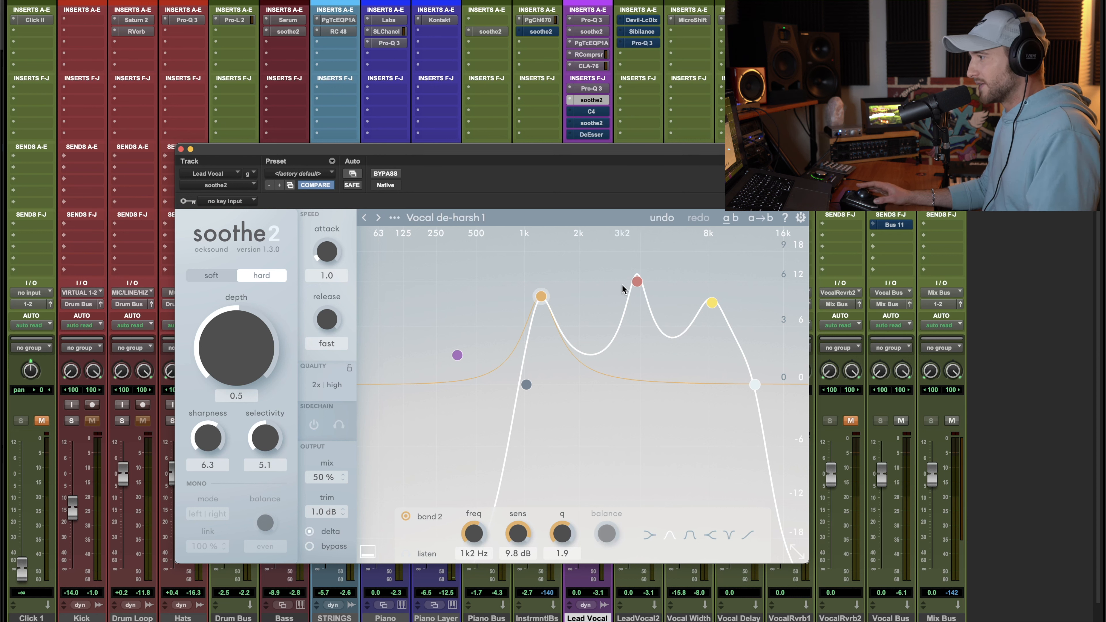
pyautogui.press('space')
pyautogui.click(637, 283)
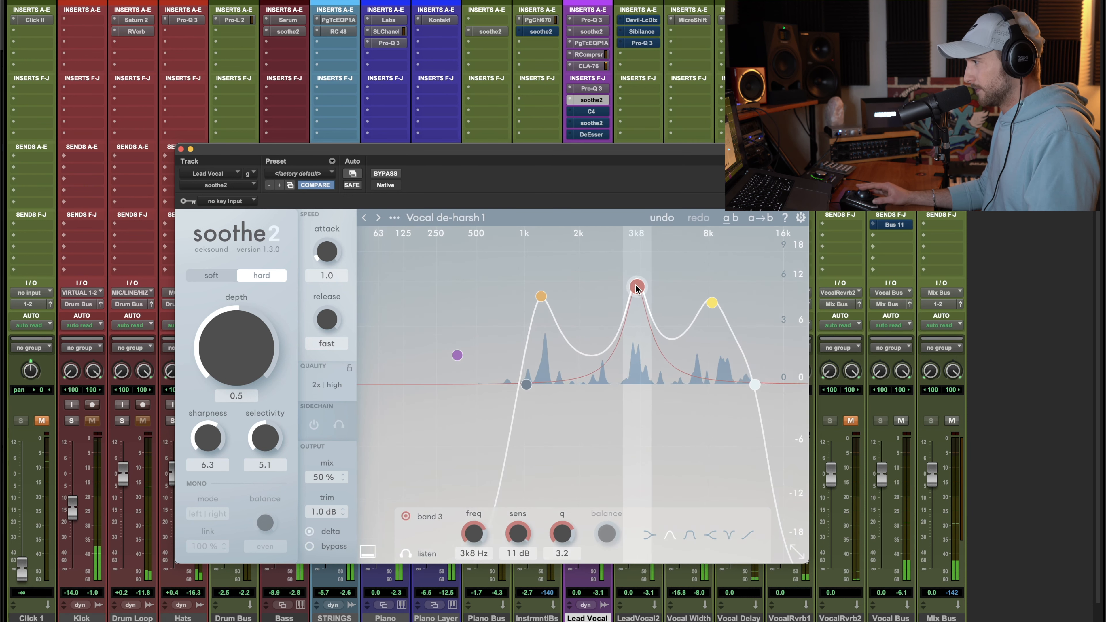
pyautogui.moveTo(637, 285); pyautogui.dragTo(634, 287)
pyautogui.press('space')
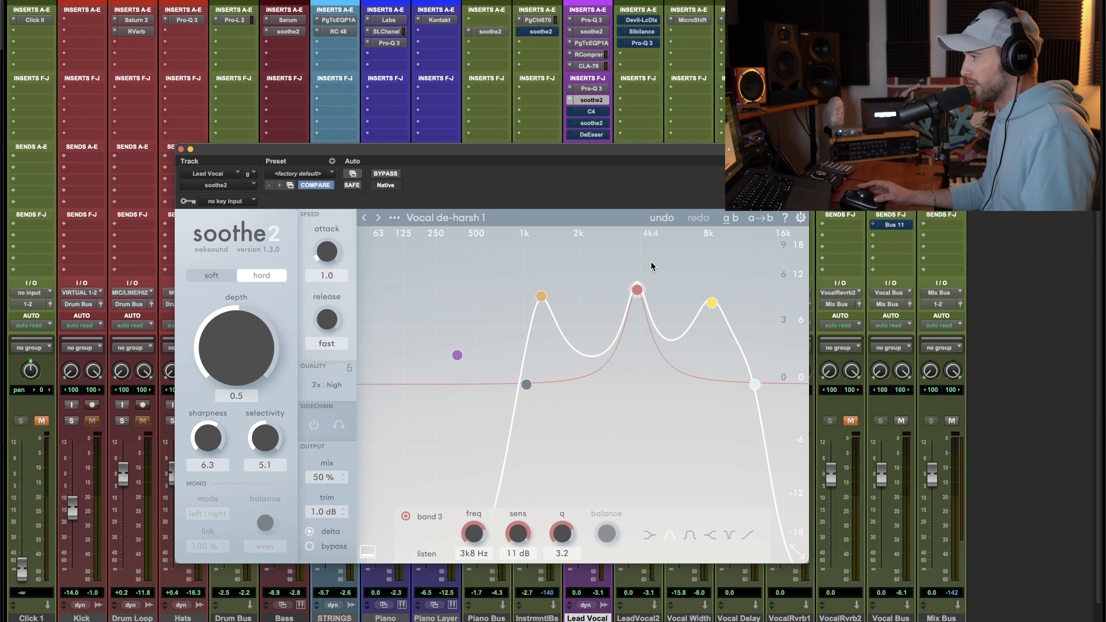
pyautogui.press('space')
pyautogui.moveTo(637, 284); pyautogui.dragTo(637, 297)
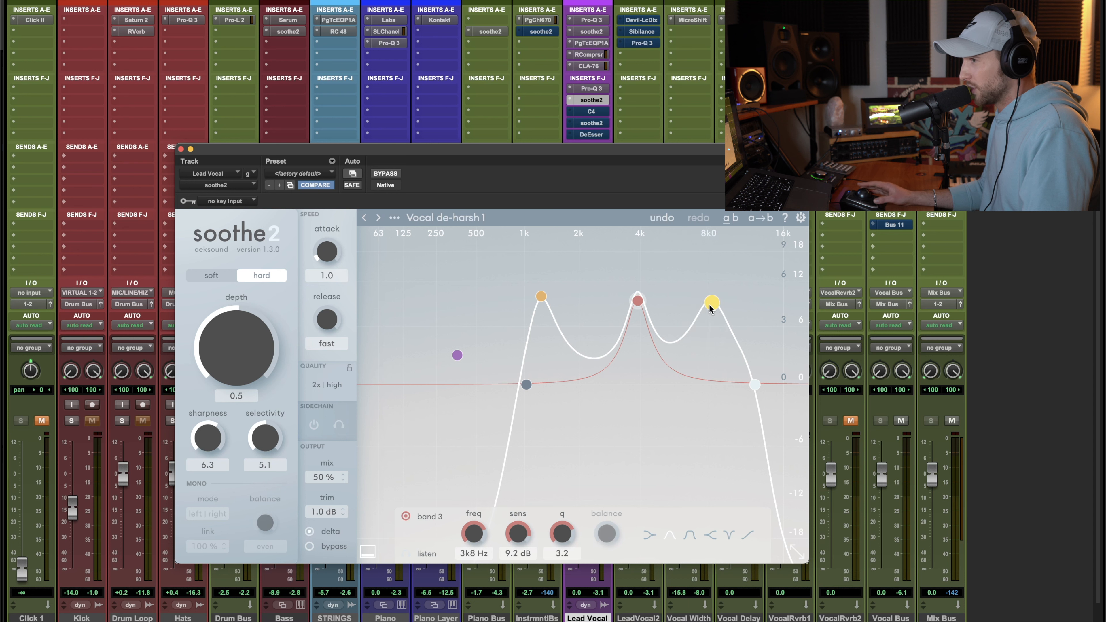
pyautogui.moveTo(710, 305); pyautogui.dragTo(709, 317)
pyautogui.press('space')
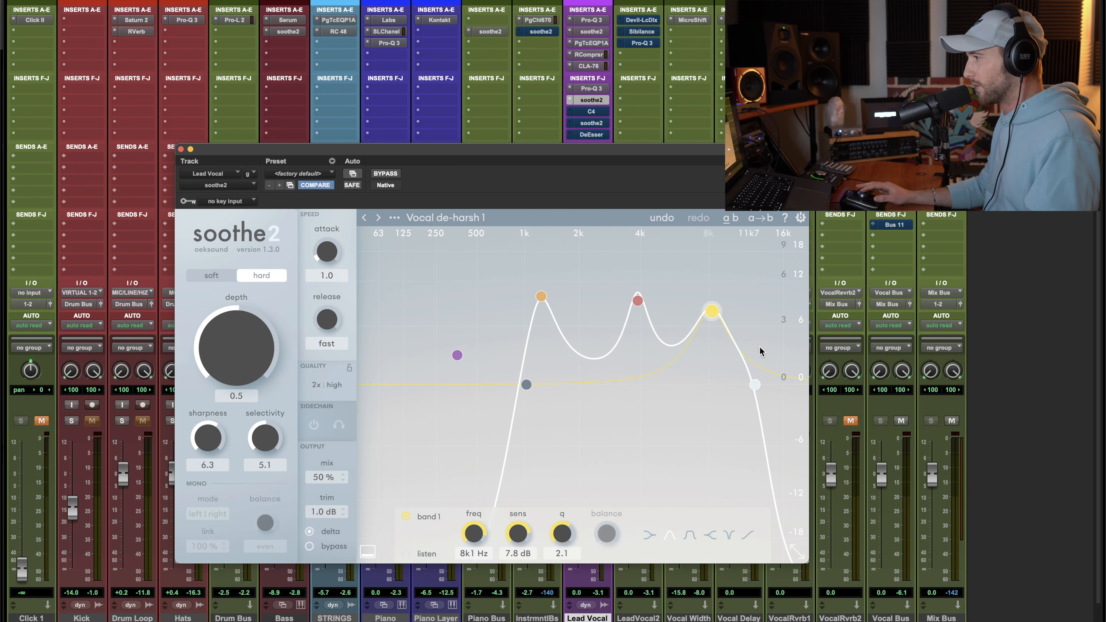
# Turn off delta monitoring, compare soothe2 bypassed and engaged during playback, and close its window.
pyautogui.click(309, 532)
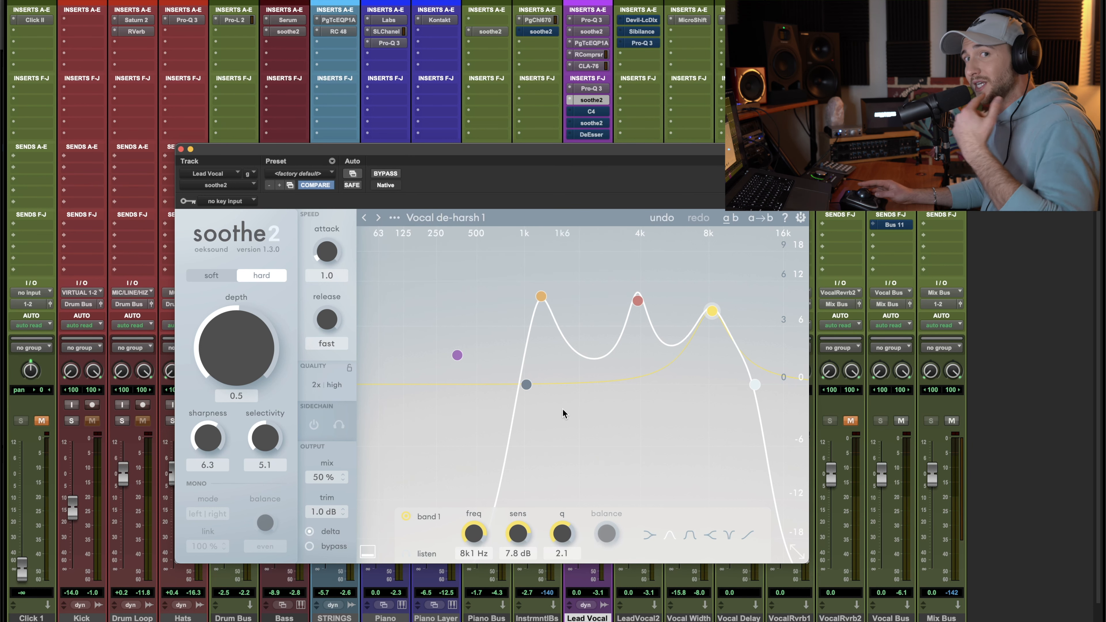
pyautogui.click(310, 532)
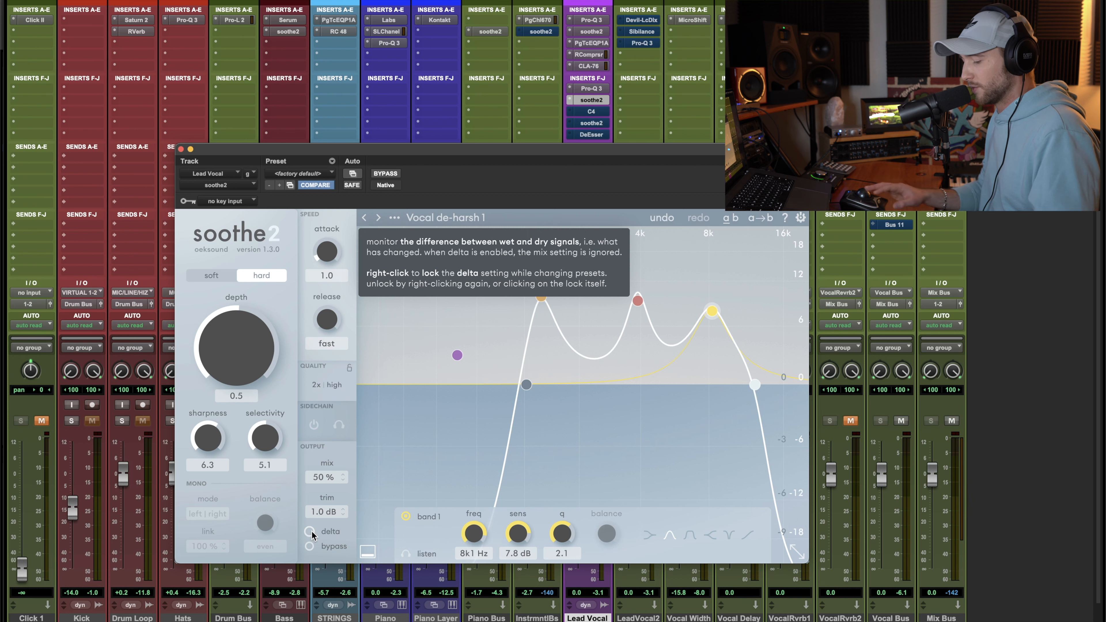
pyautogui.press('space')
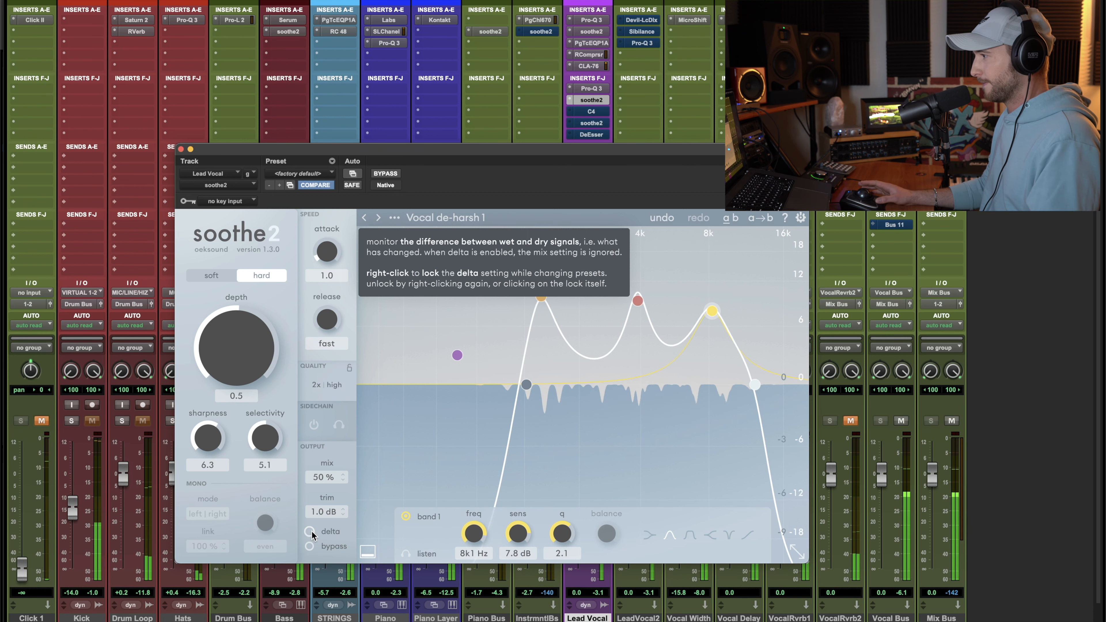
pyautogui.click(385, 173)
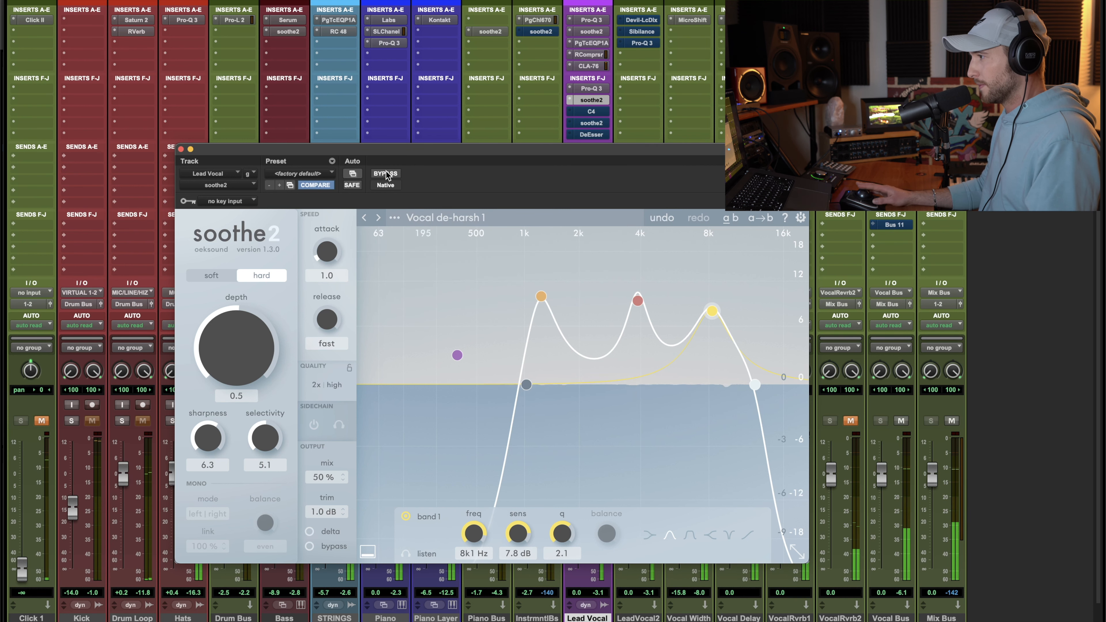
pyautogui.click(385, 174)
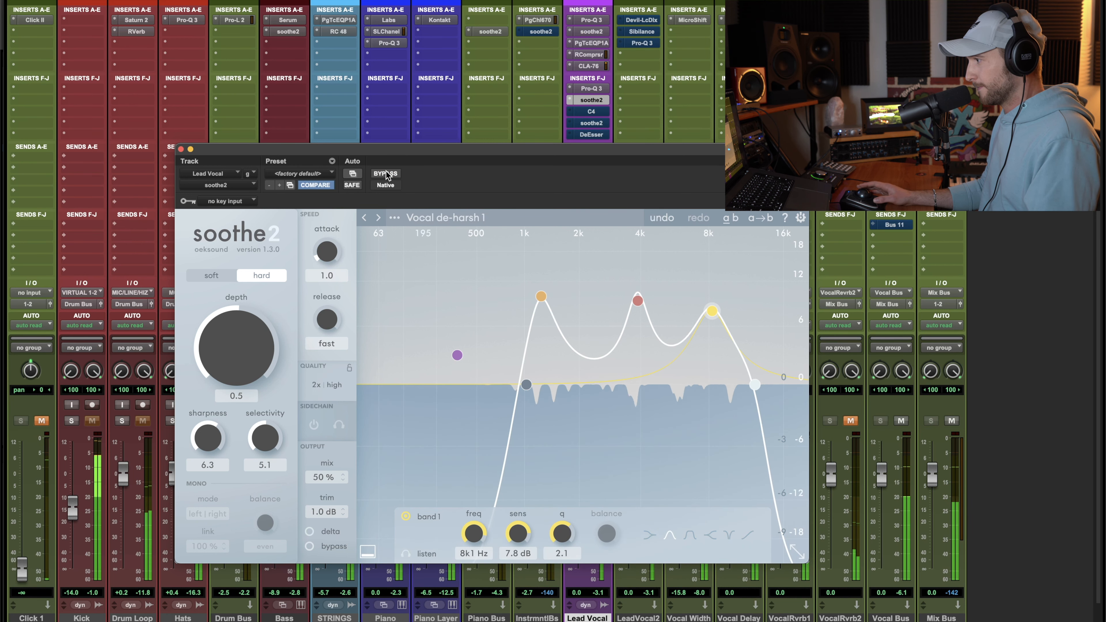
pyautogui.click(181, 149)
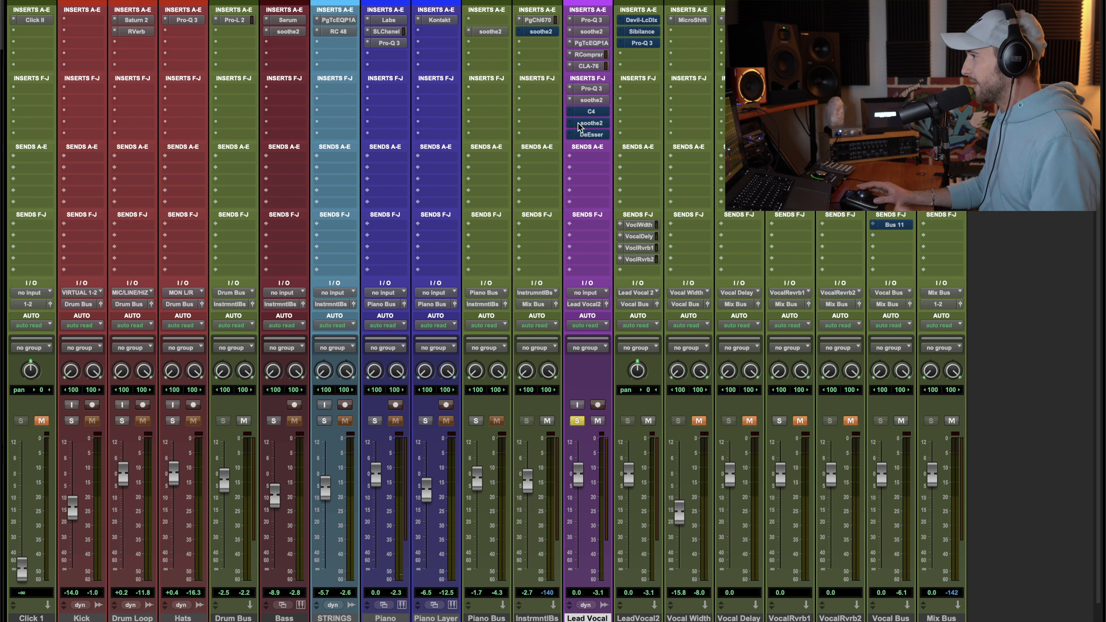
# Open the Lead Vocal's C4, take it out of bypass, and position its window below the vocal's inserts for playback.
pyautogui.click(600, 115)
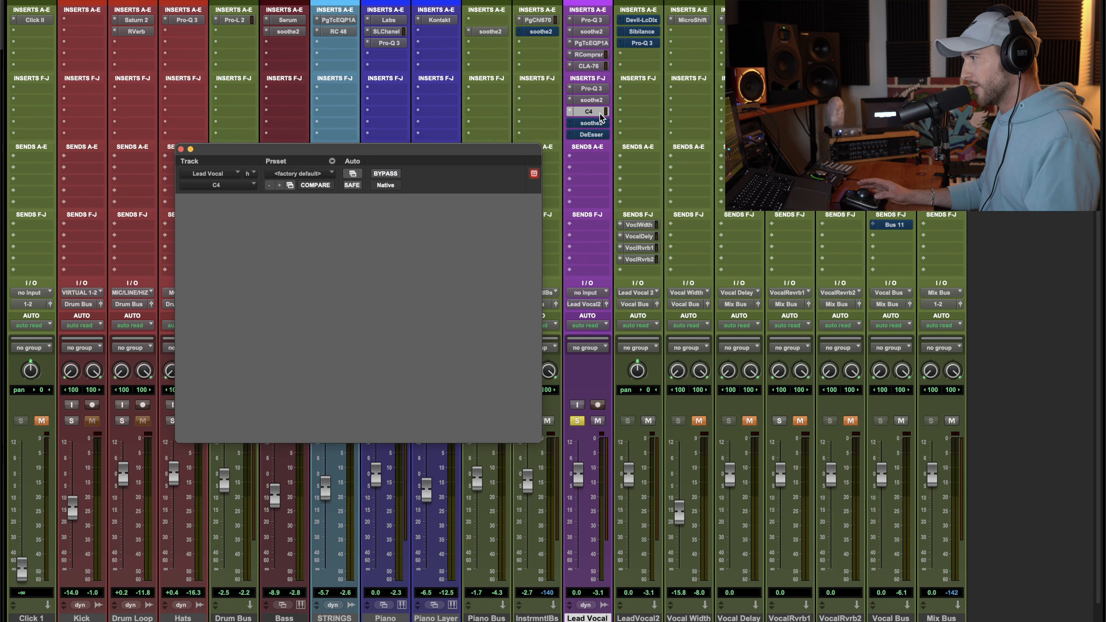
pyautogui.moveTo(601, 148); pyautogui.dragTo(625, 180)
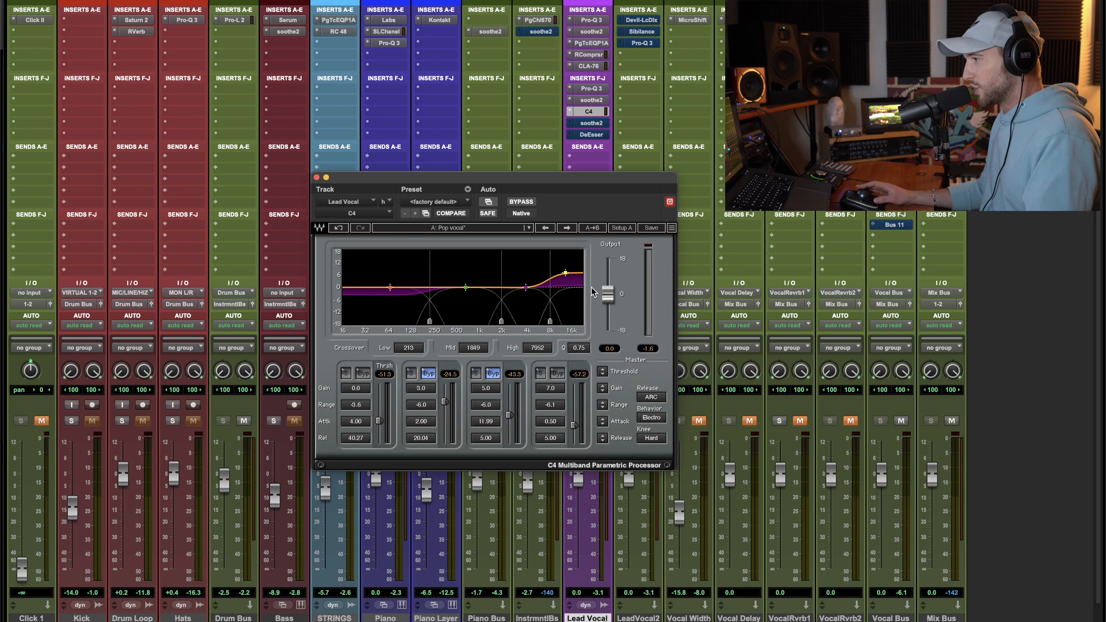
pyautogui.press('space')
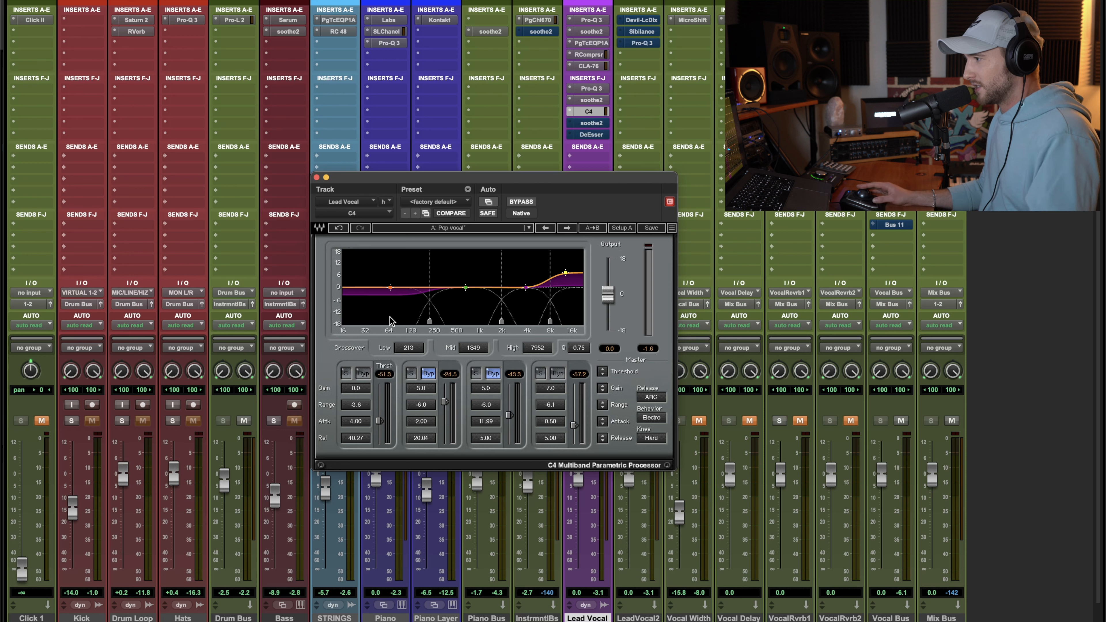
# Compare the vocal with the C4 bypassed and engaged during playback, and close the C4 window.
pyautogui.press('space')
pyautogui.click(526, 201)
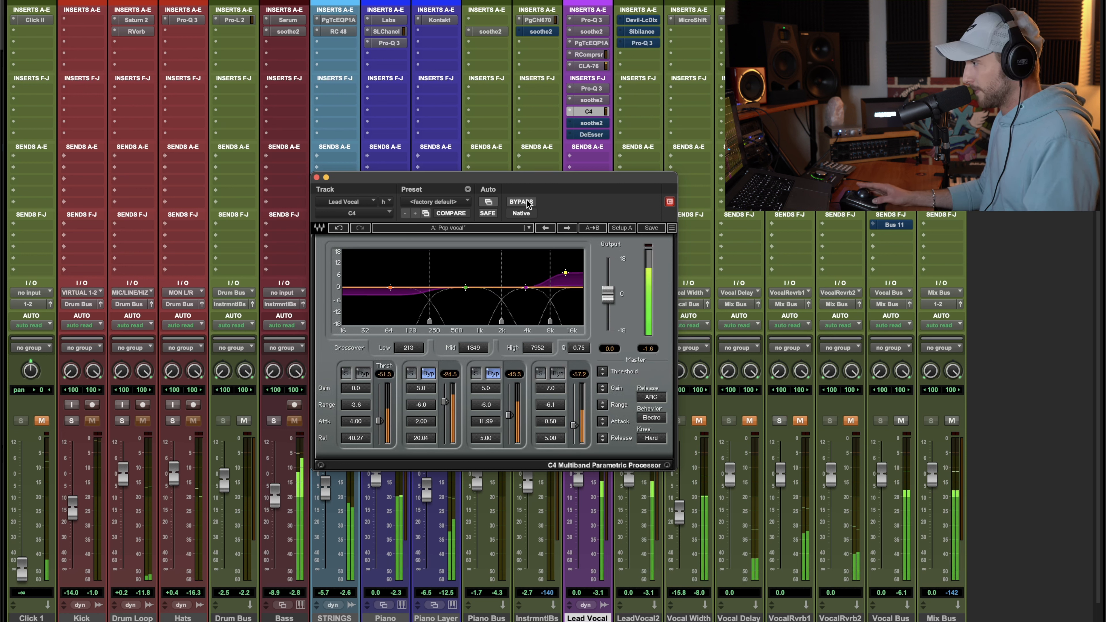
pyautogui.click(526, 202)
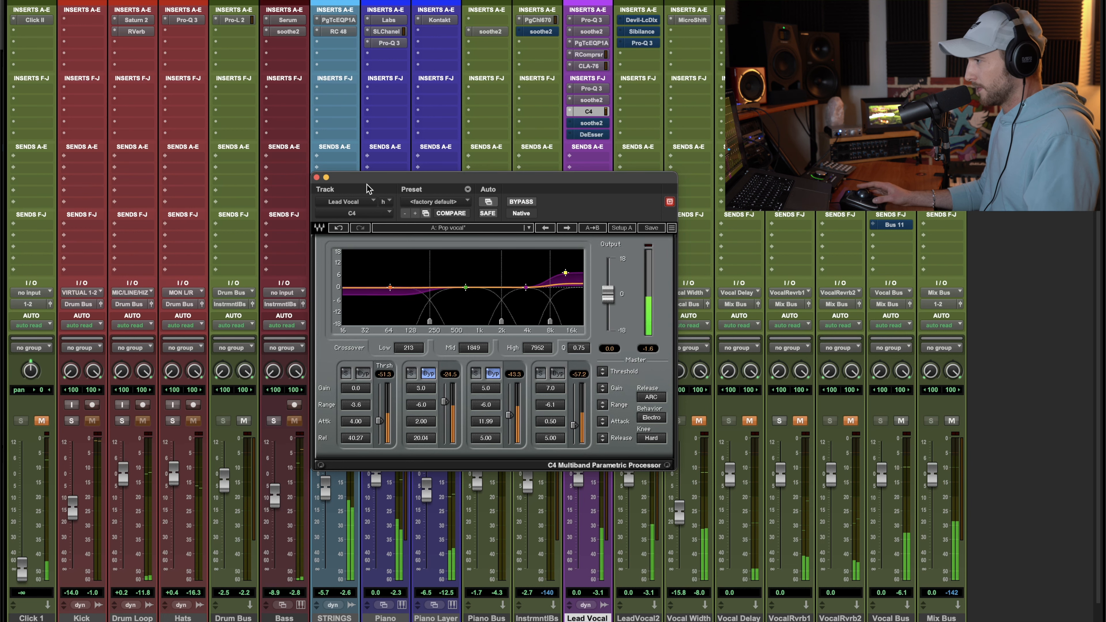
pyautogui.click(316, 177)
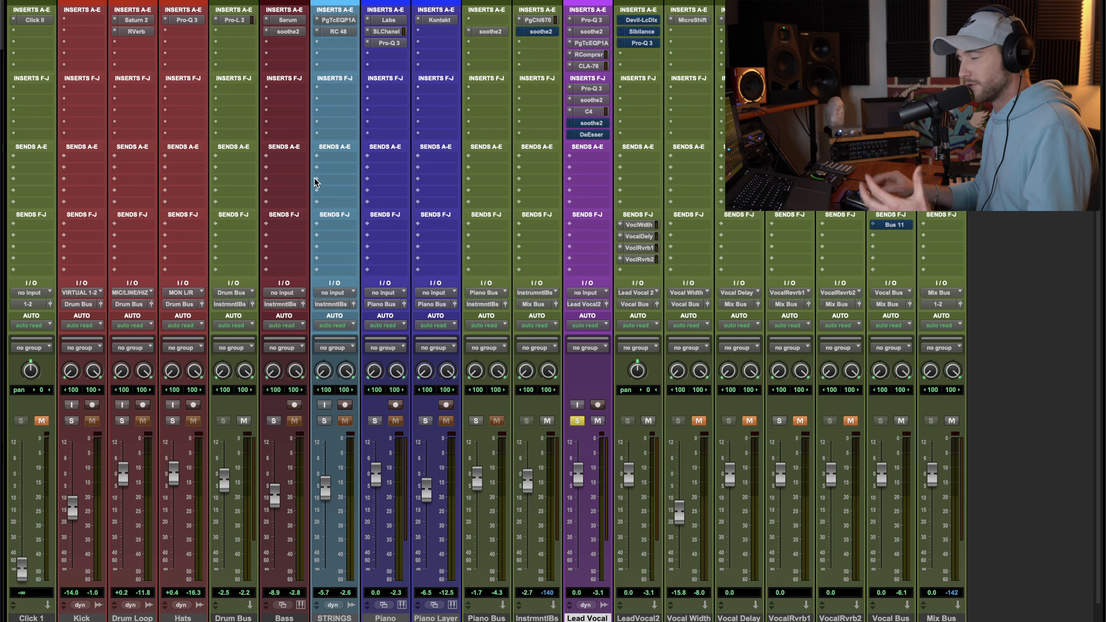
# Open the soothe2 below the C4, take it out of bypass, and monitor its delta signal during playback.
pyautogui.click(590, 123)
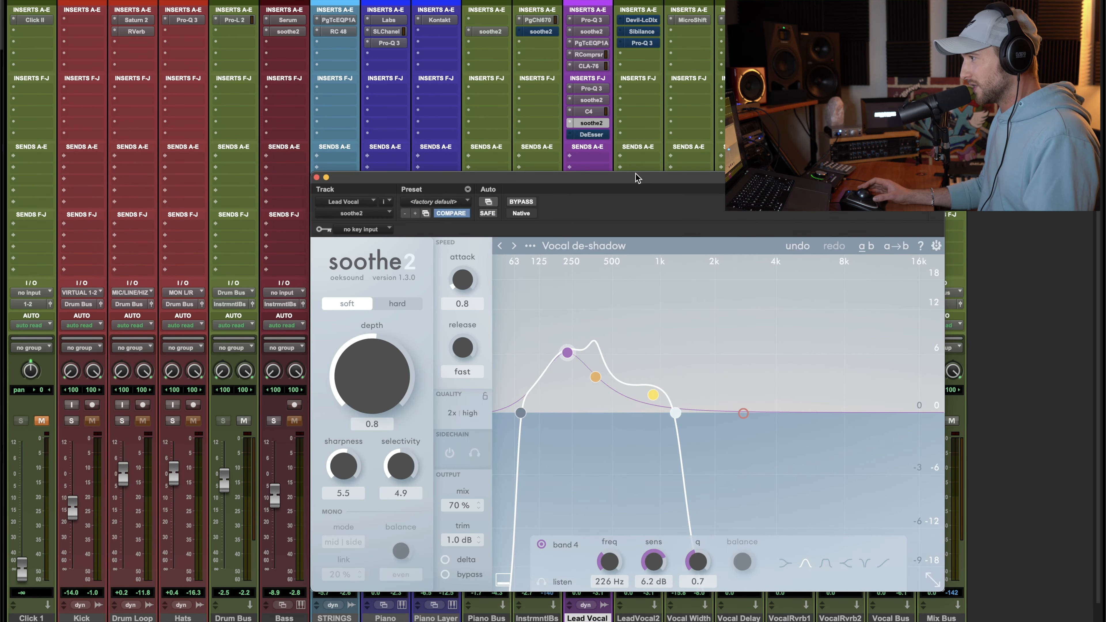
pyautogui.moveTo(631, 182); pyautogui.dragTo(539, 118)
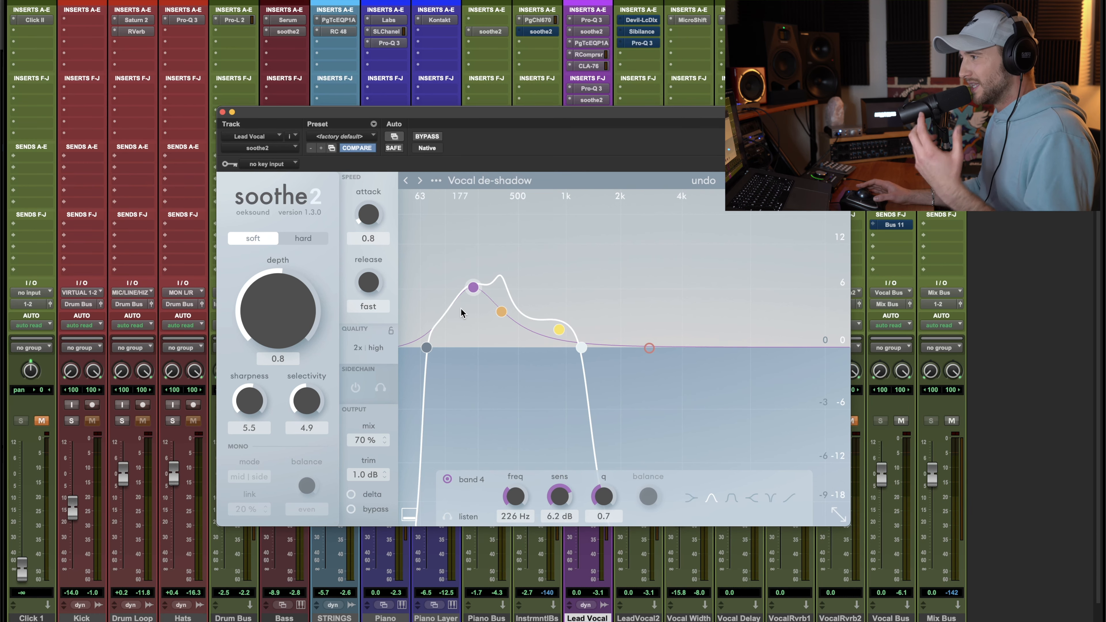
pyautogui.press('space')
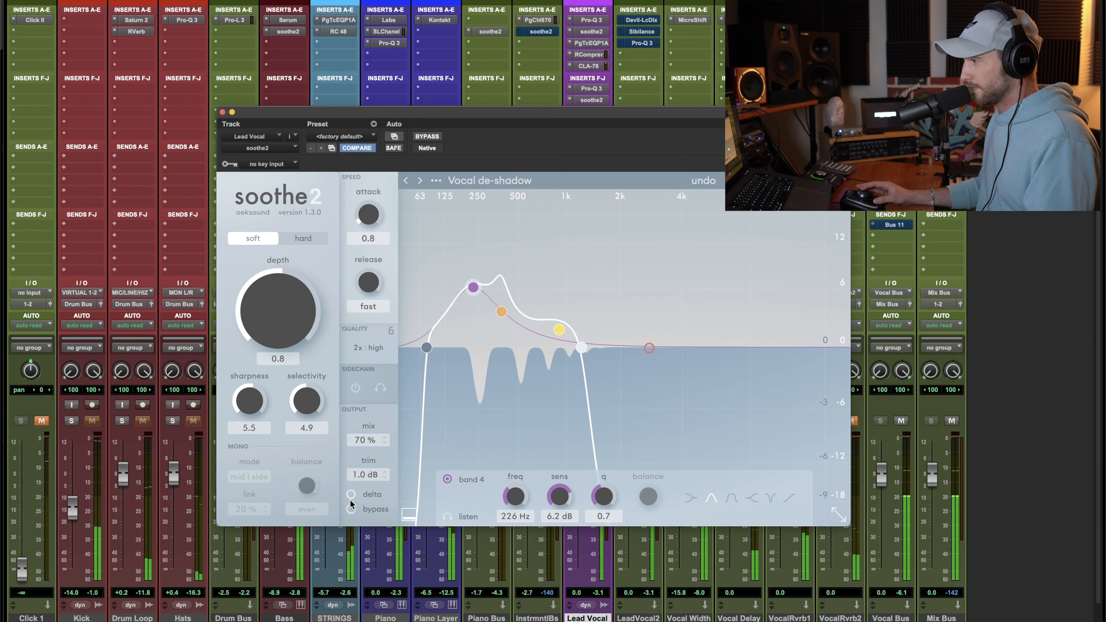
pyautogui.click(351, 494)
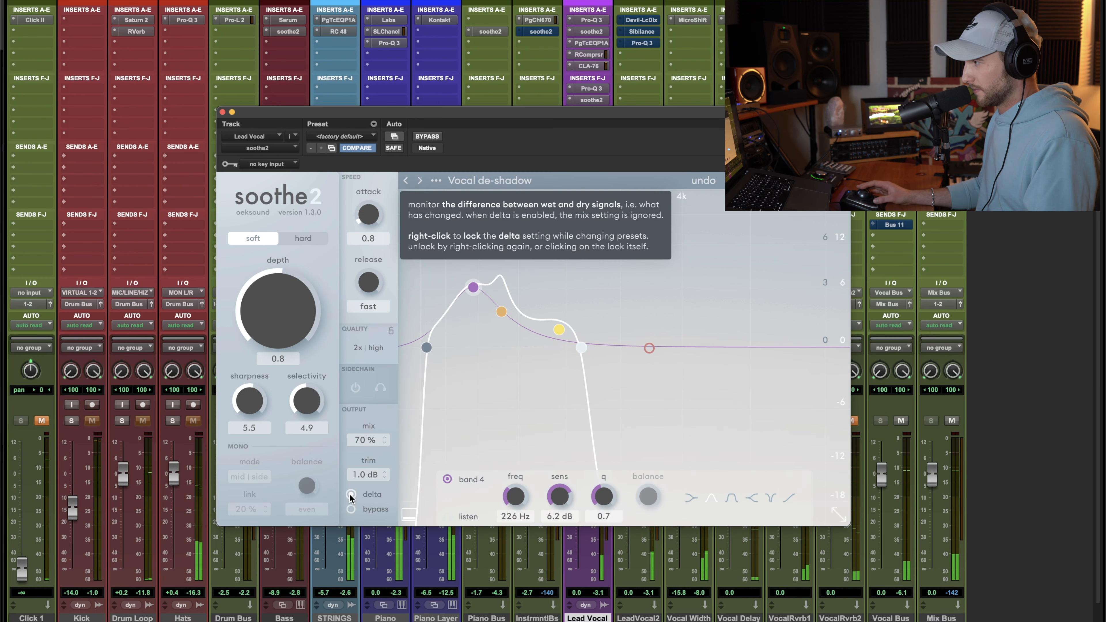
# Turn off delta monitoring in the soothe2 below the C4 and close its window.
pyautogui.click(351, 494)
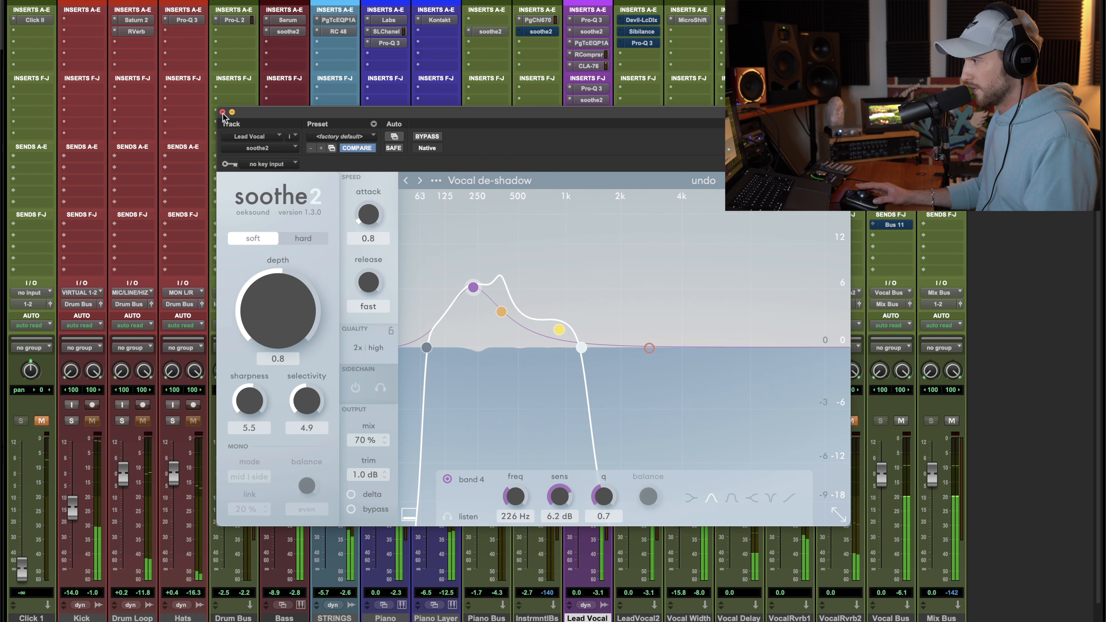
pyautogui.click(222, 112)
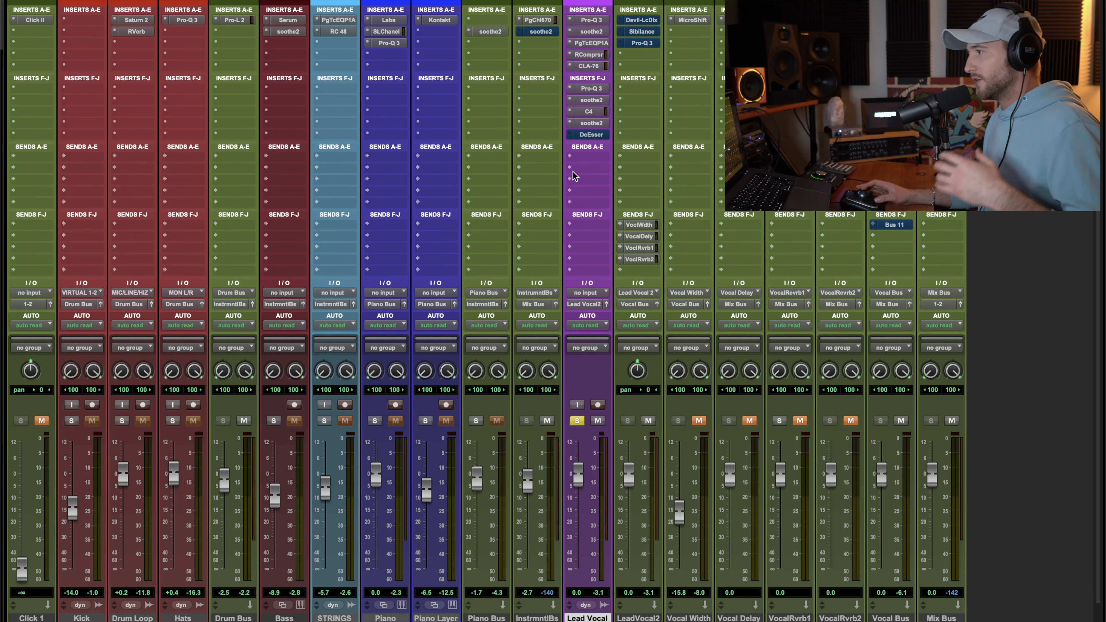
# Open the Lead Vocal's DeEsser and take it out of bypass for playback.
pyautogui.click(593, 135)
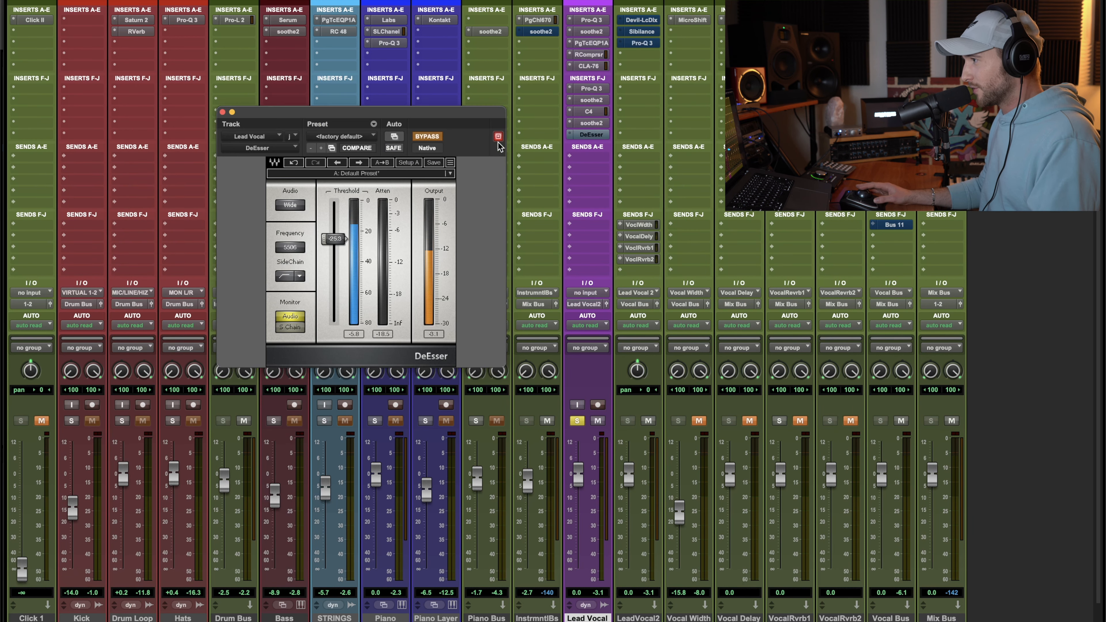
pyautogui.click(432, 136)
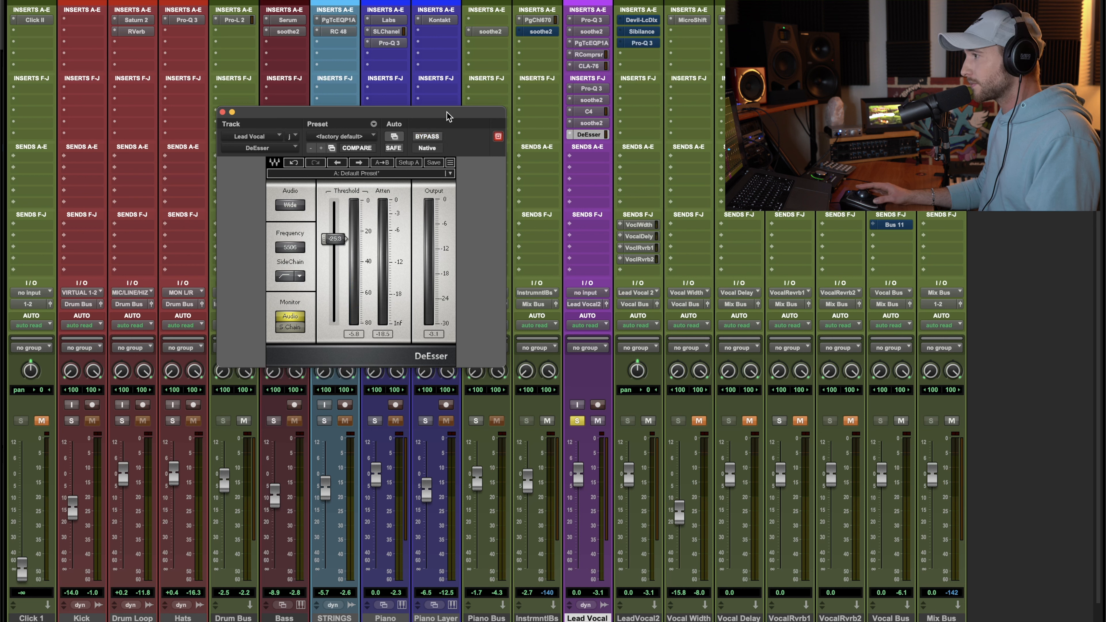
pyautogui.press('space')
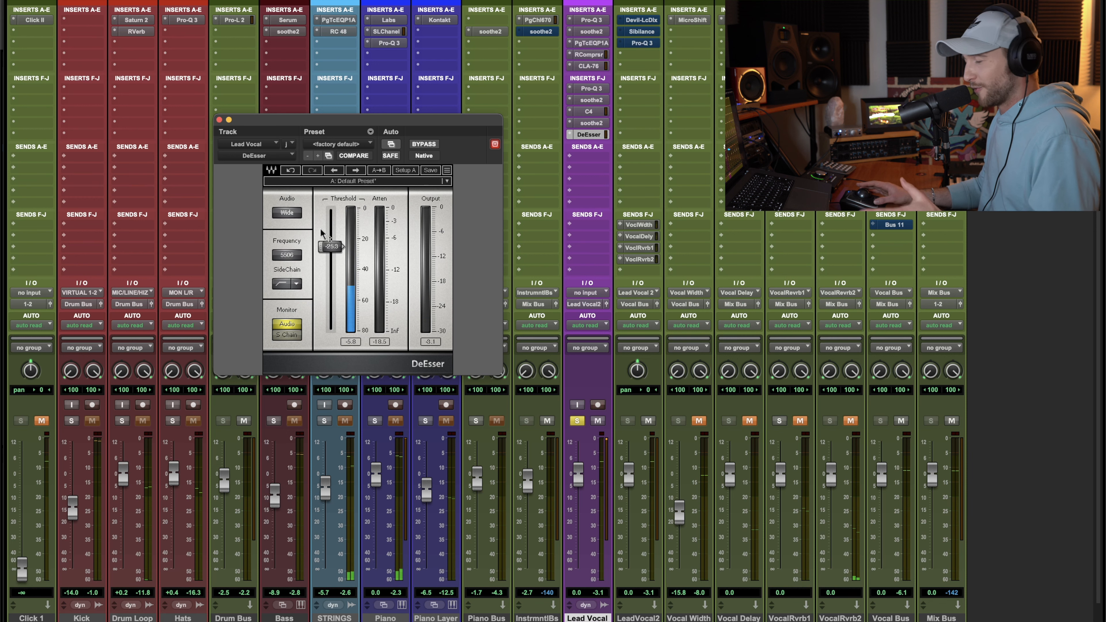
# Leave the DeEsser's audio mode on Wide and set its monitor to S-Chain.
pyautogui.click(287, 213)
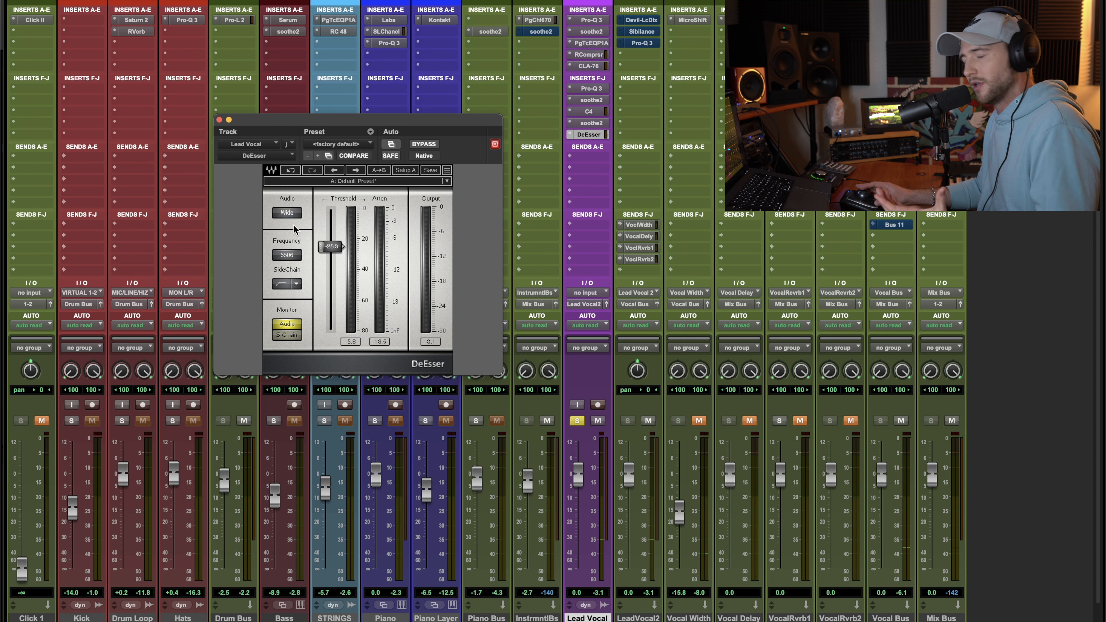
pyautogui.click(296, 218)
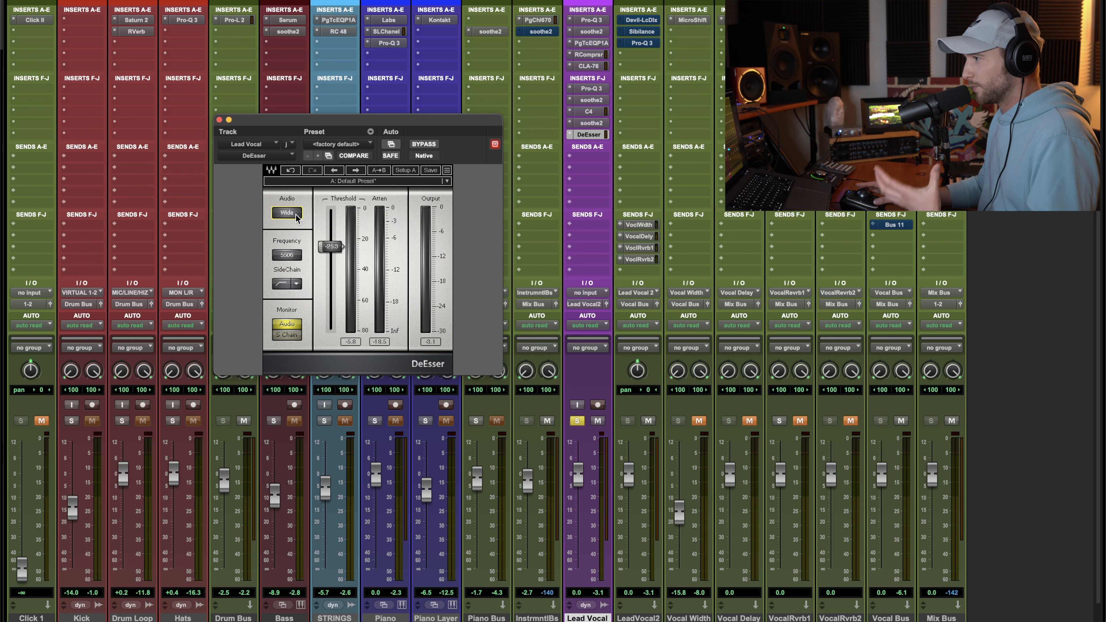
pyautogui.click(296, 214)
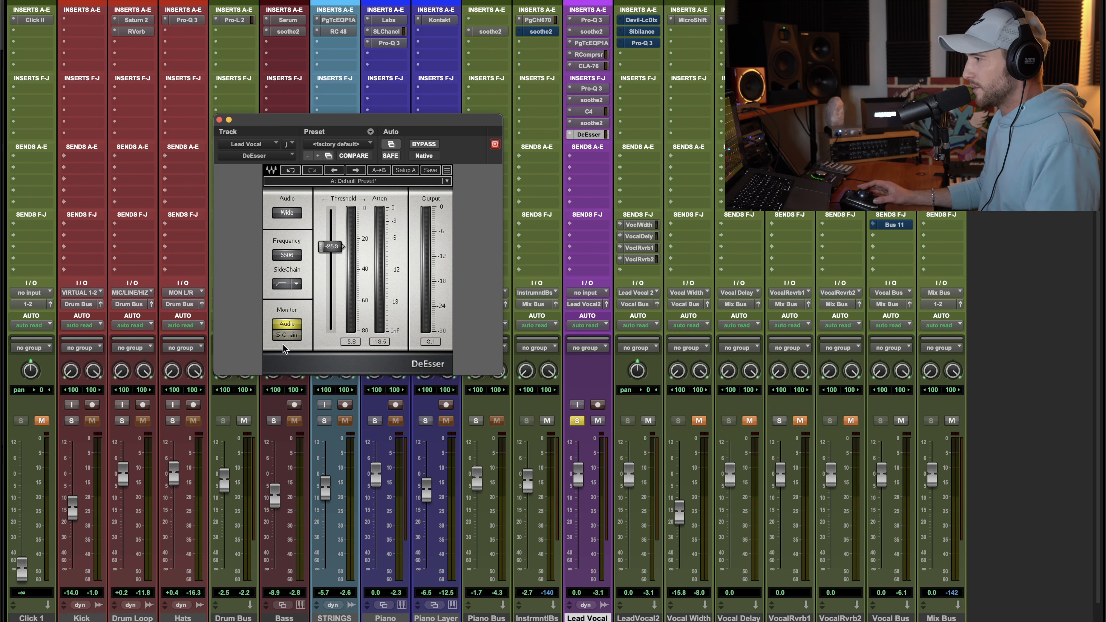
pyautogui.click(287, 335)
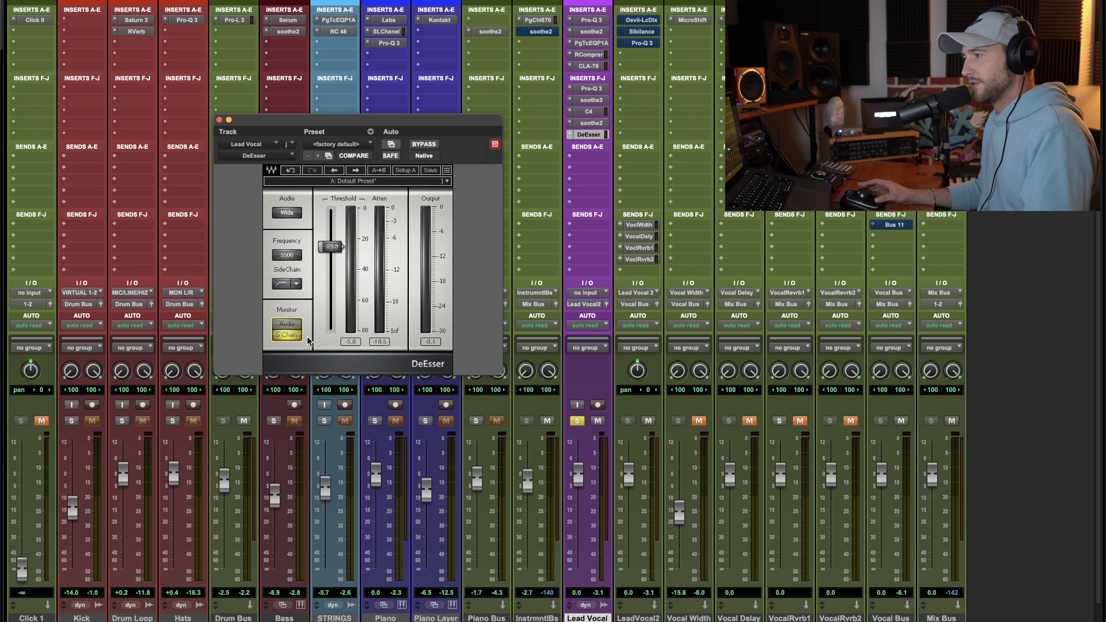